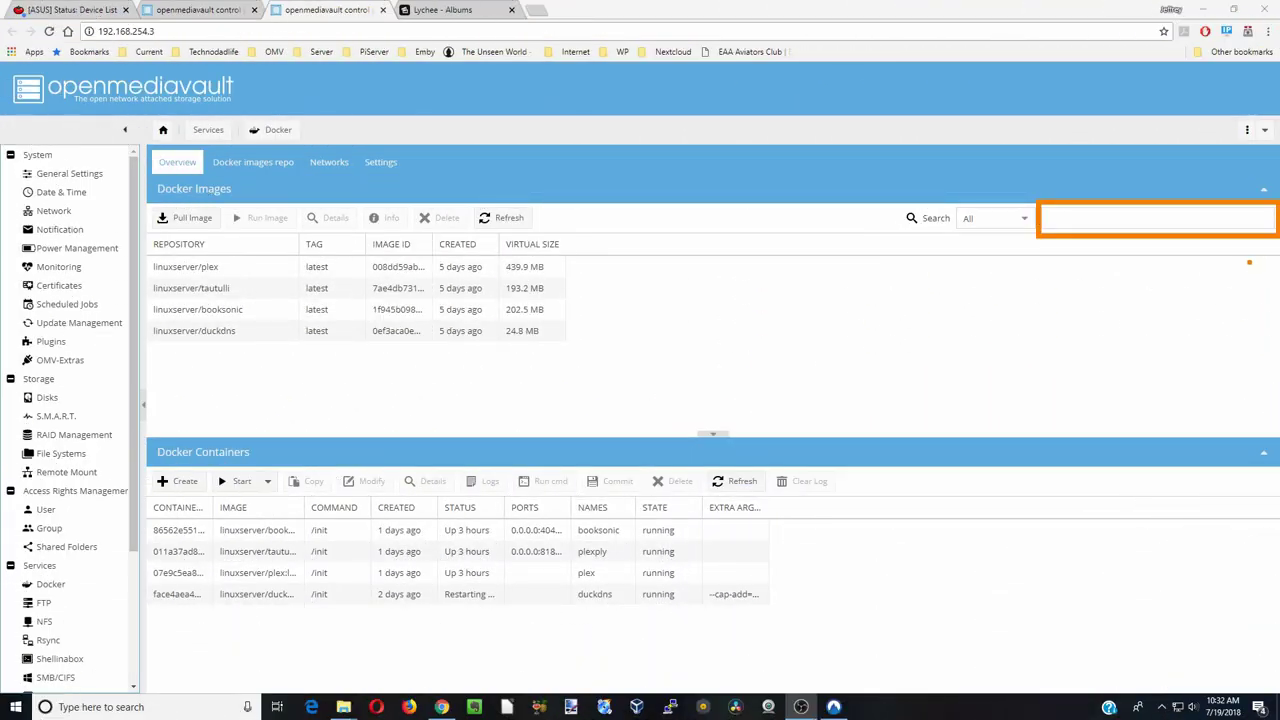
# - Search for linuxserver/mariadb and pull the image
pyautogui.click(1066, 214)
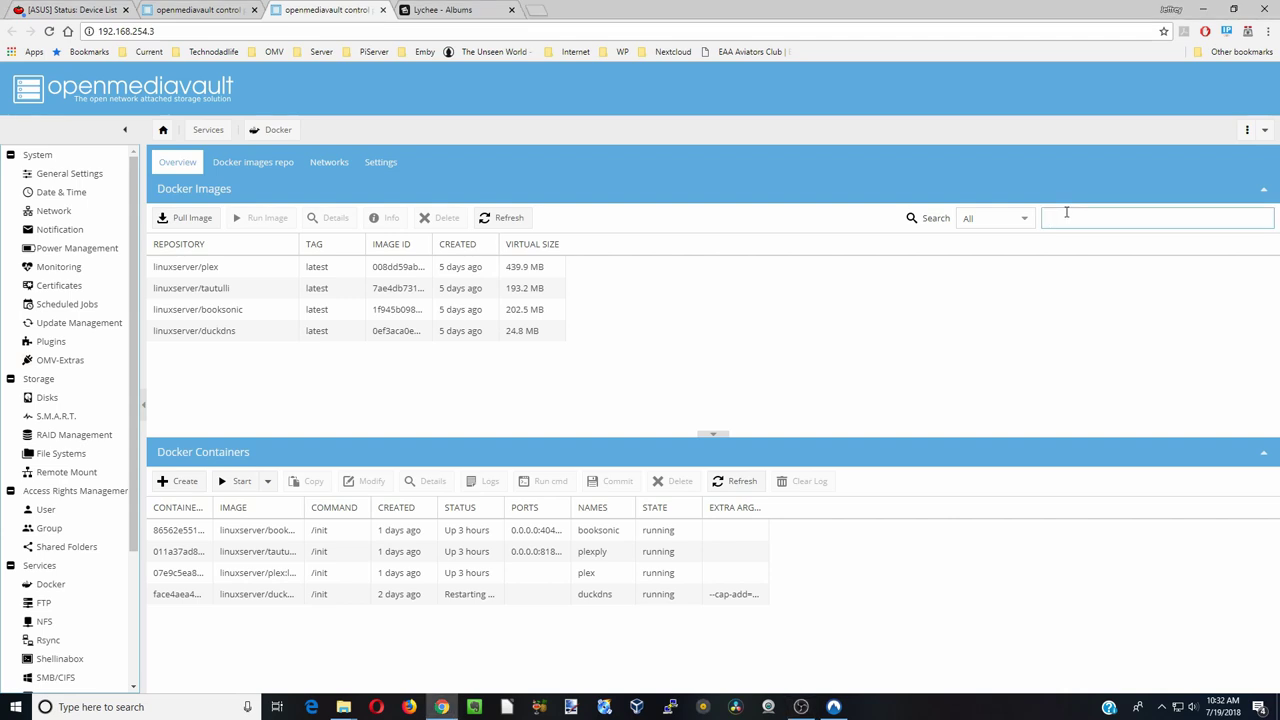
pyautogui.write('linuxserver/maria')
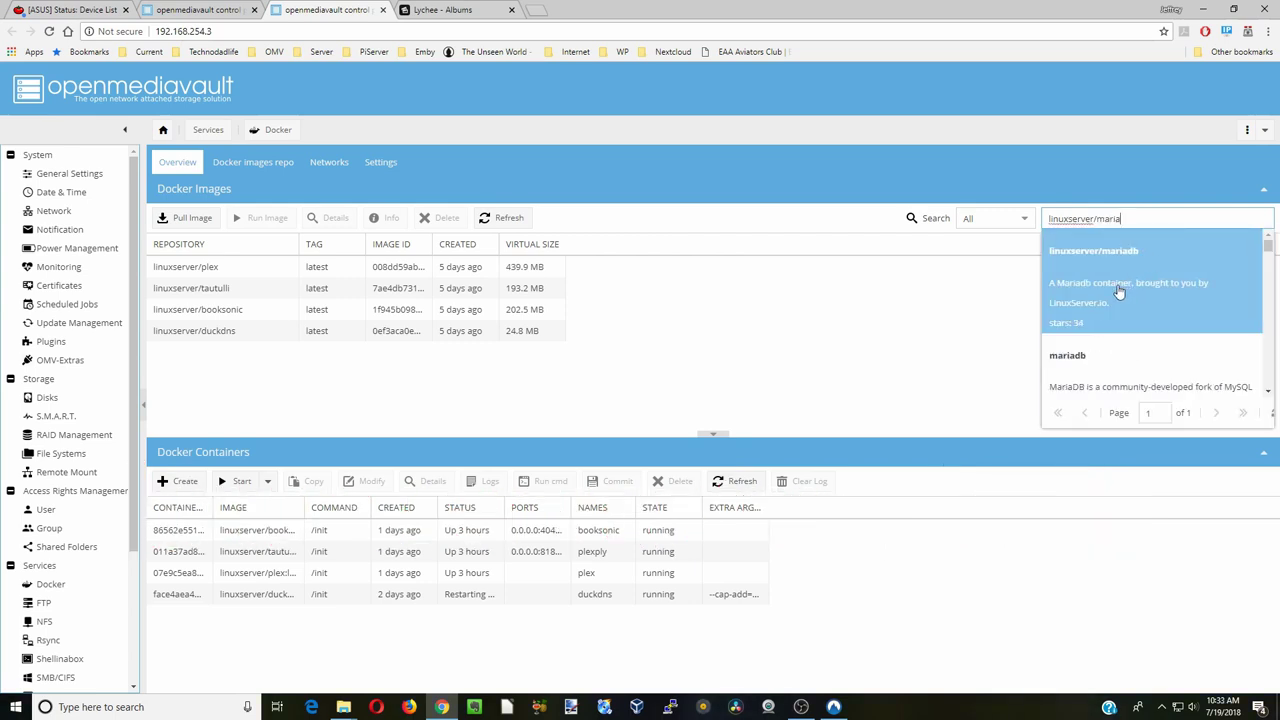
pyautogui.click(1119, 291)
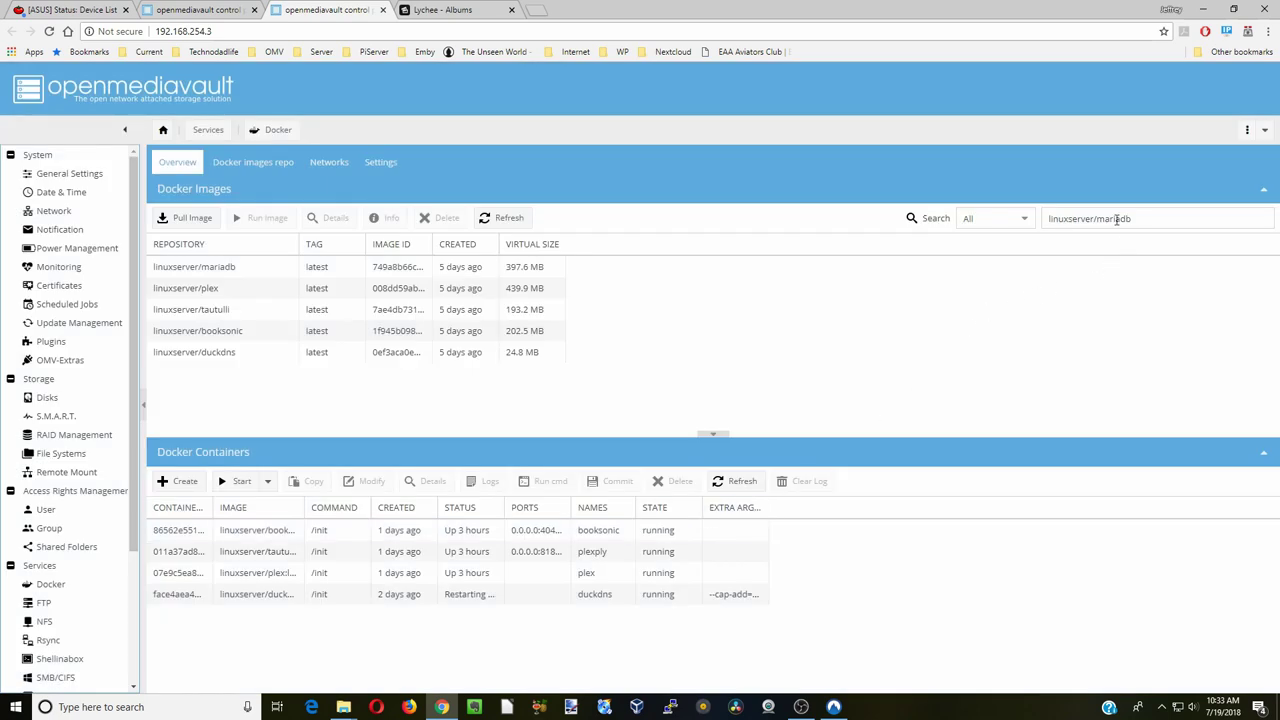
# - Search for linuxserver/lychee and pull that image too
pyautogui.click(1145, 220)
pyautogui.press('BackSpace')
pyautogui.press('BackSpace')
pyautogui.press('BackSpace')
pyautogui.press('BackSpace')
pyautogui.press('BackSpace')
pyautogui.press('BackSpace')
pyautogui.press('BackSpace')
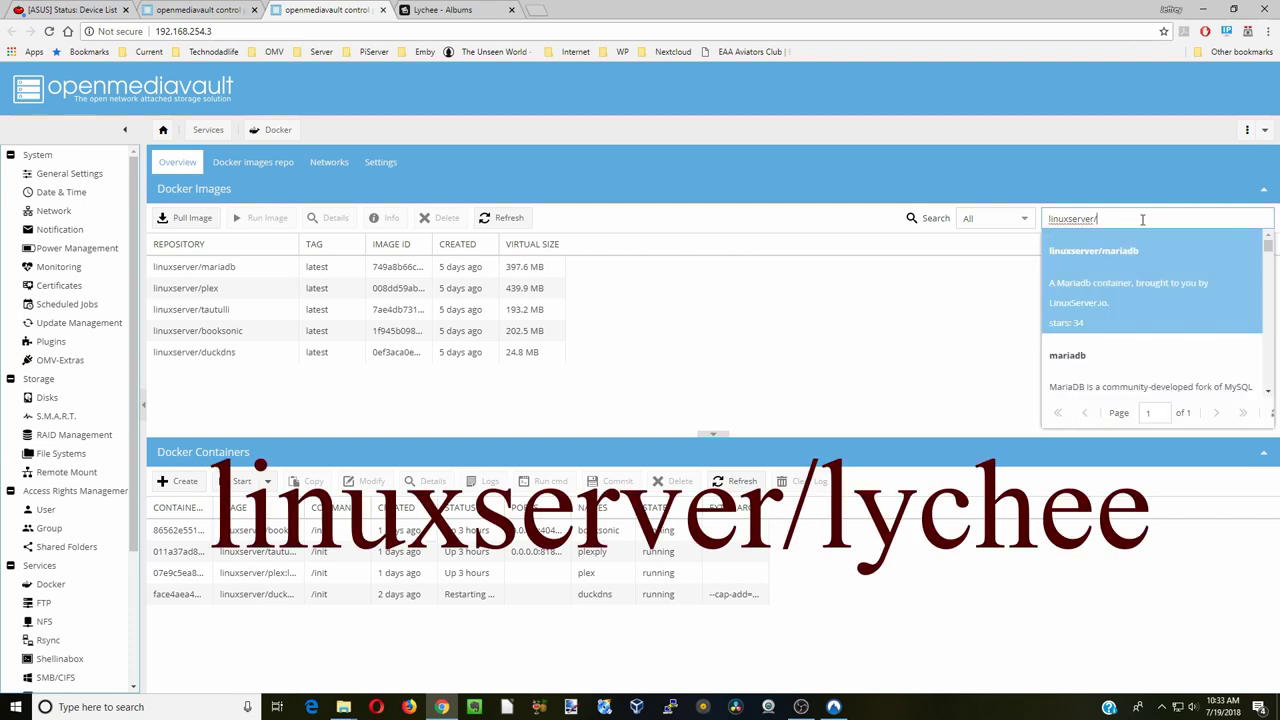
pyautogui.write('lychee')
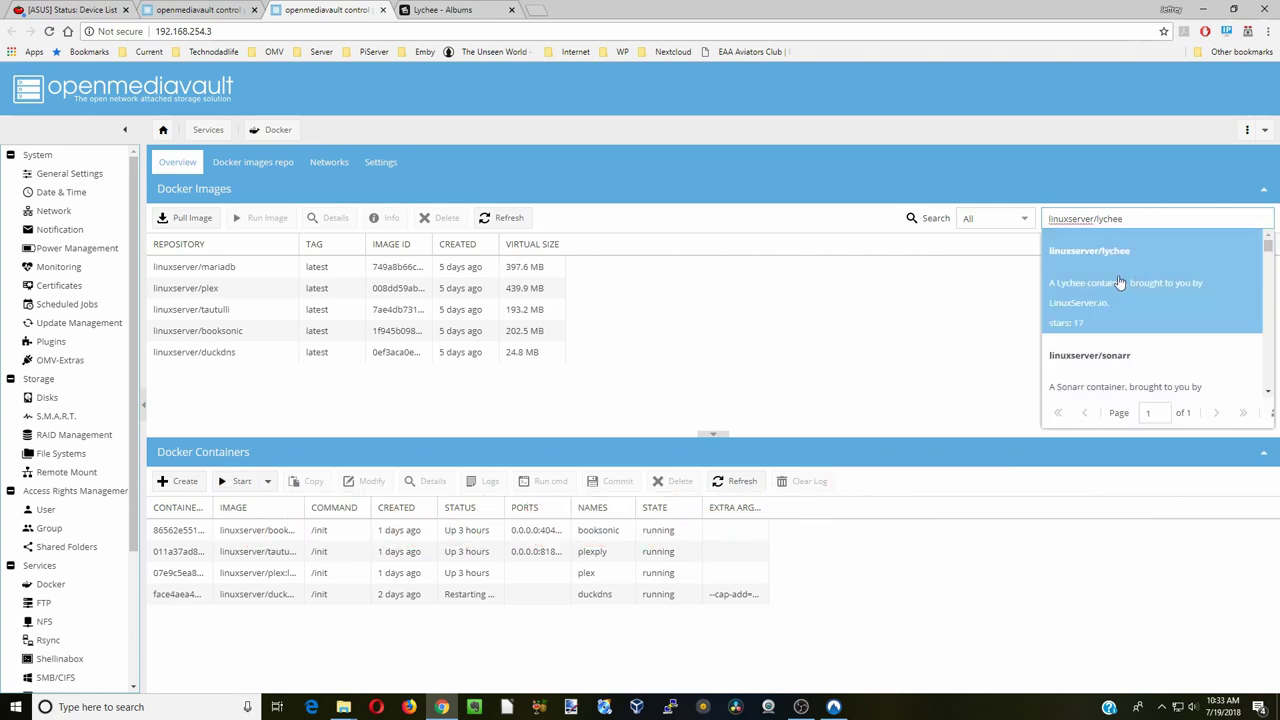
pyautogui.click(1097, 290)
pyautogui.click(612, 529)
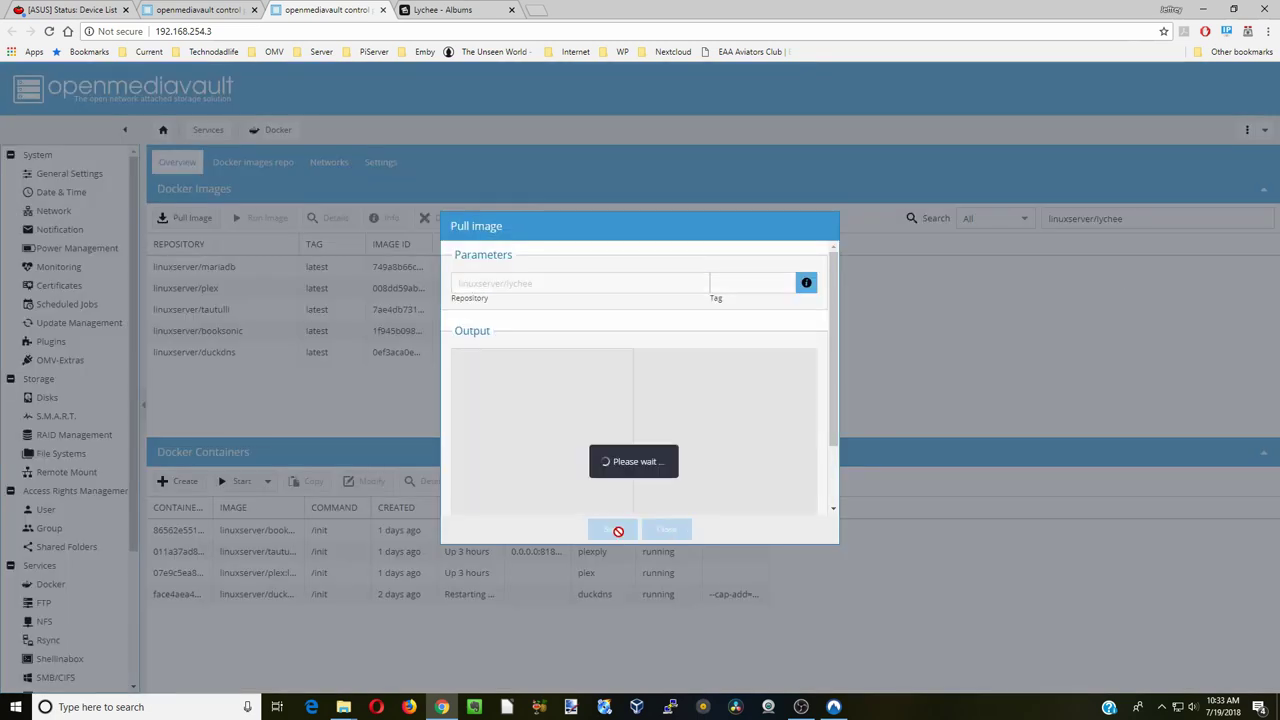
pyautogui.click(668, 530)
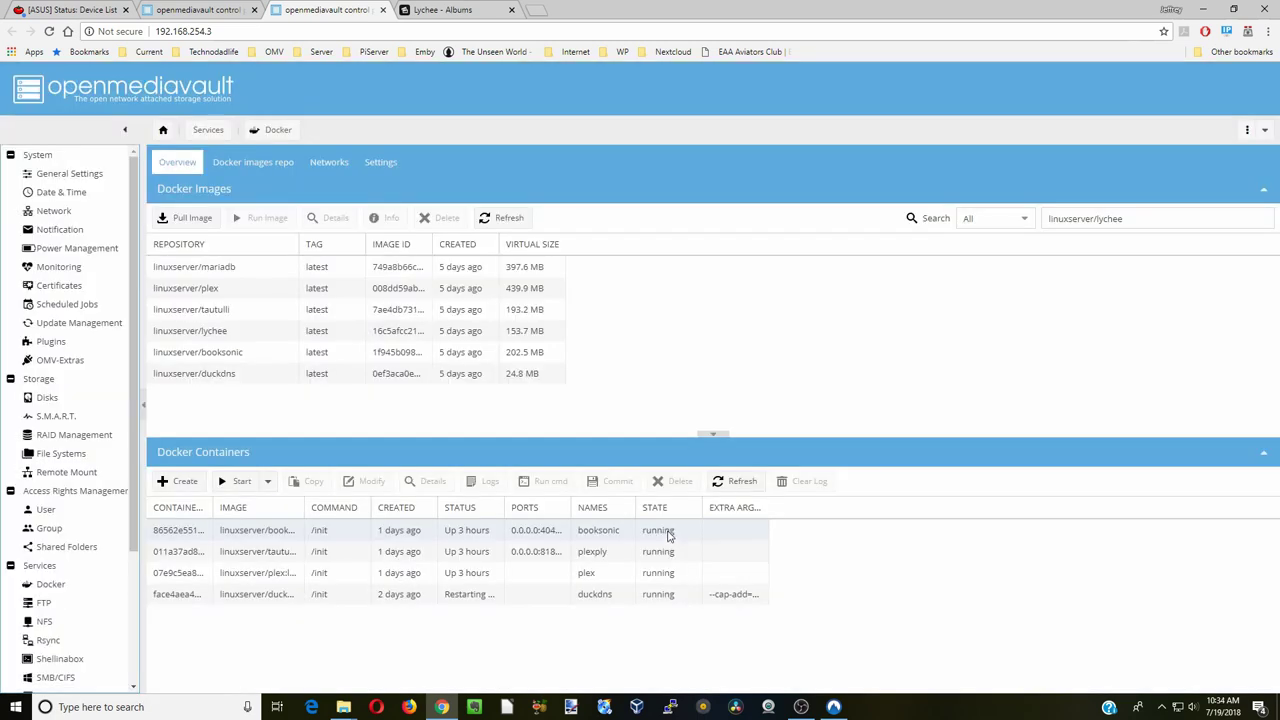
pyautogui.click(233, 270)
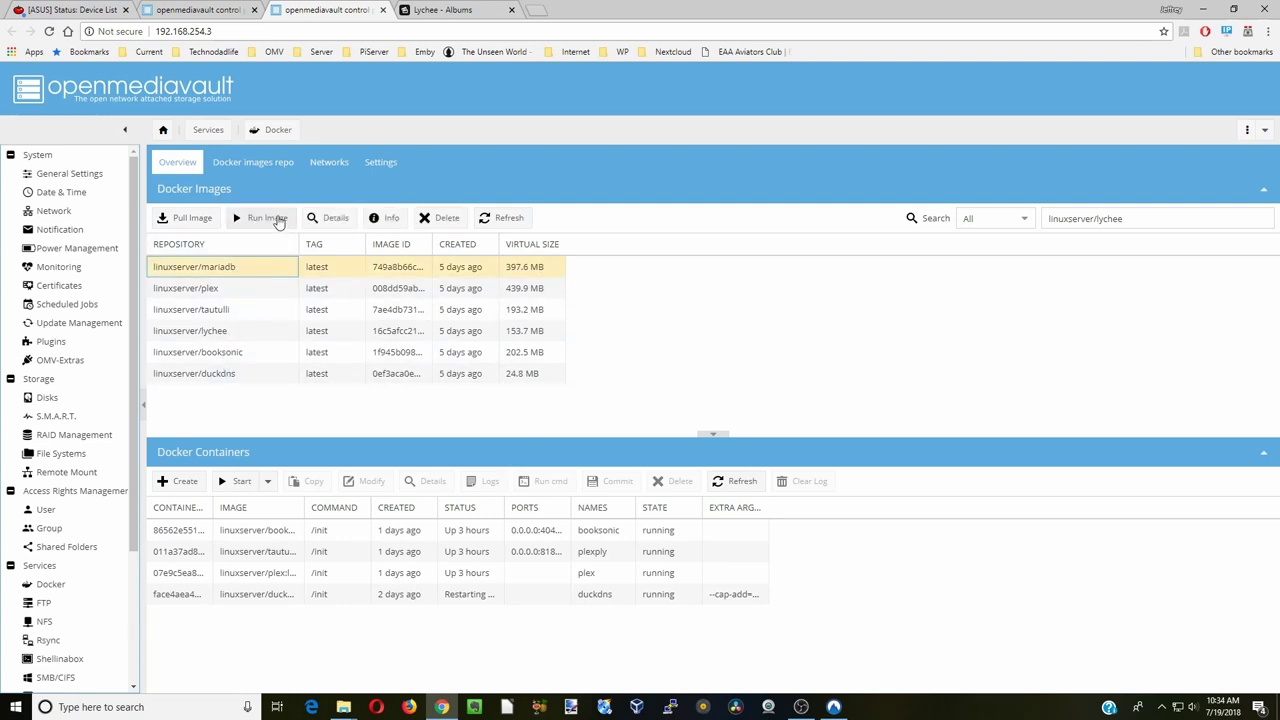
# - Check the mariadb usage parameters on Docker Hub, then run the mariadb image in openmediavault
pyautogui.click(391, 219)
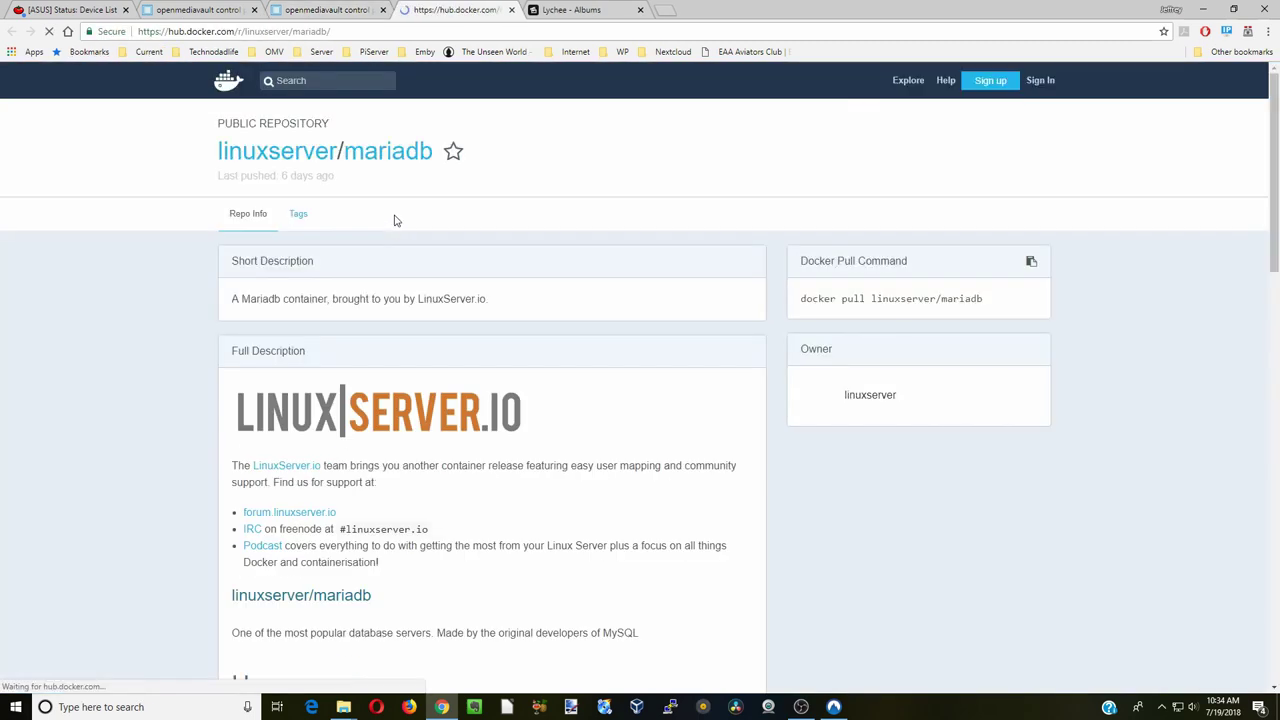
pyautogui.scroll(-3, 421, 281)
pyautogui.scroll(-2, 422, 280)
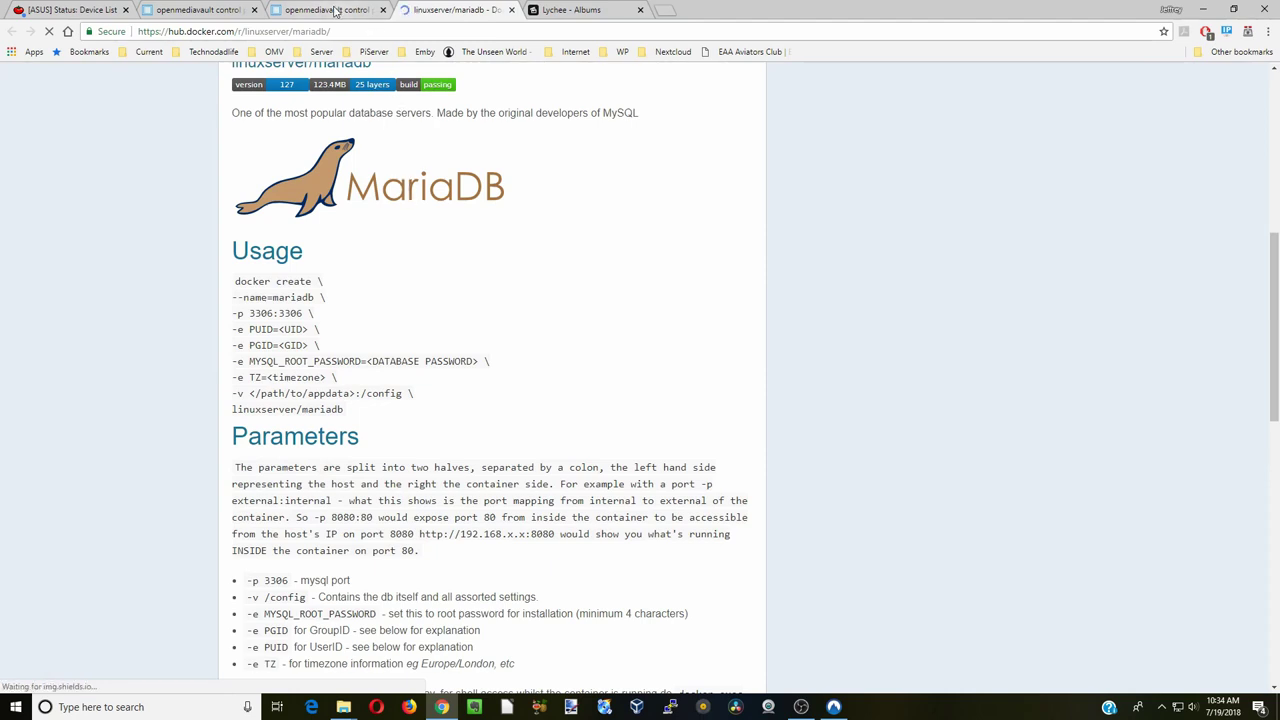
pyautogui.click(322, 11)
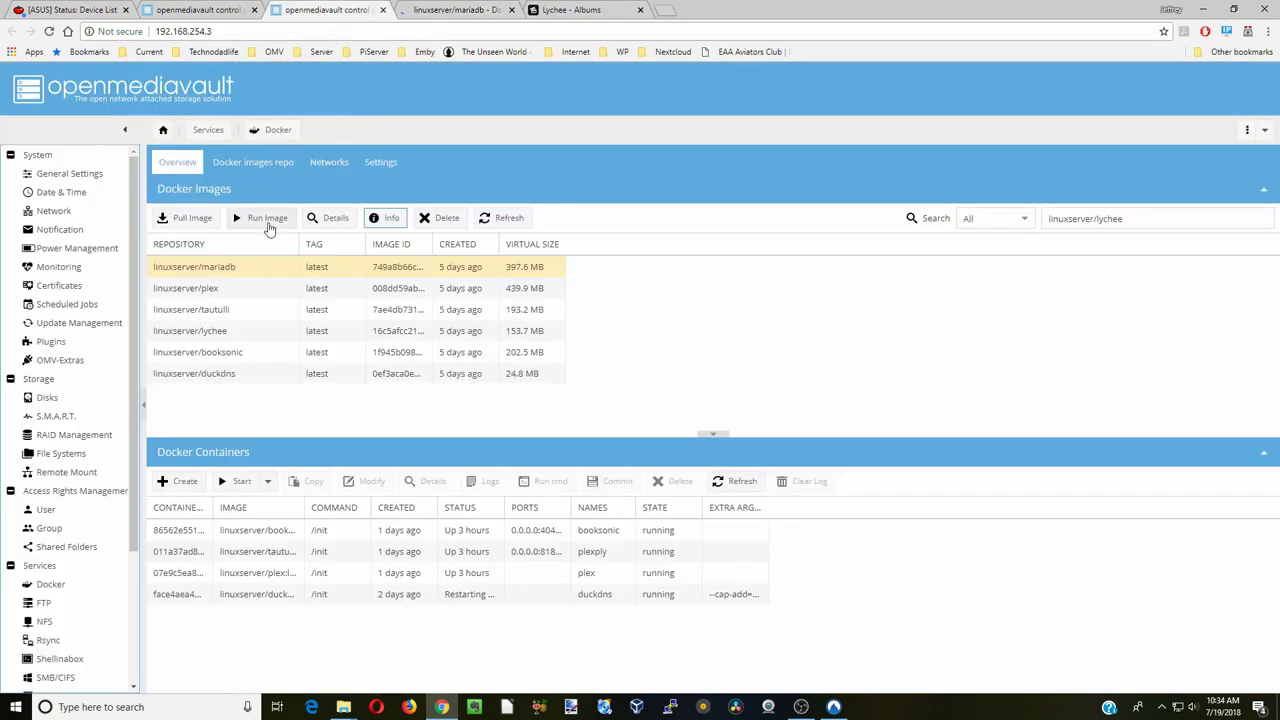
pyautogui.click(268, 220)
# - Name the container lycheedb, restart always, and map host port 3306 to 3306/tcp
pyautogui.click(597, 254)
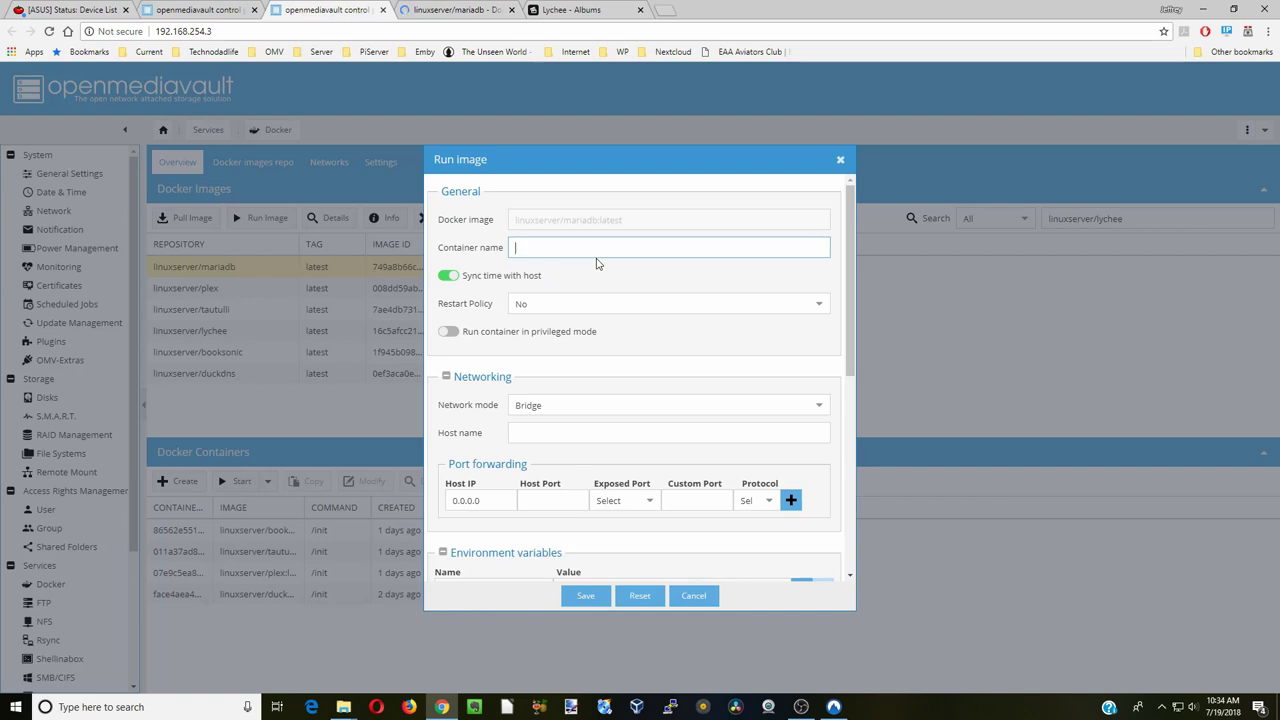
pyautogui.write('lycheedb')
pyautogui.click(606, 303)
pyautogui.click(606, 349)
pyautogui.scroll(-4, 597, 400)
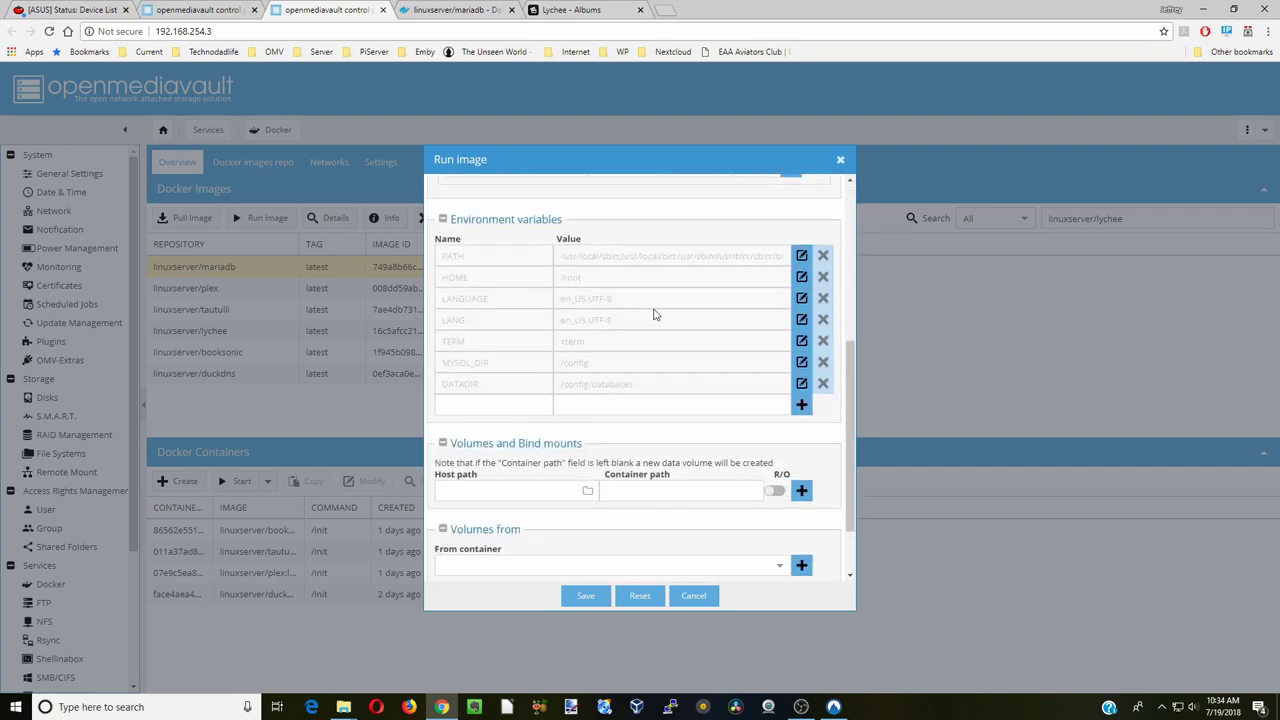
pyautogui.scroll(2, 652, 316)
pyautogui.click(648, 301)
pyautogui.click(625, 322)
pyautogui.click(570, 301)
pyautogui.write('3306')
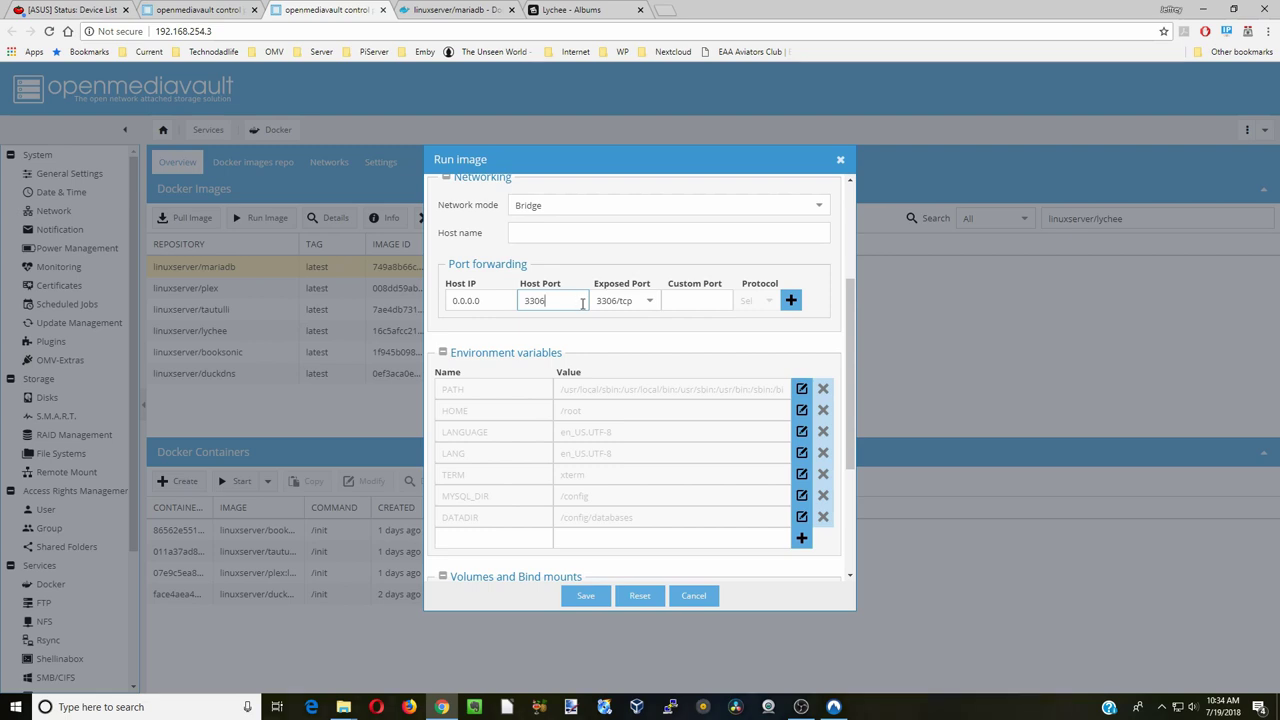
# - Add environment variables PUID=1000 and PGID=100
pyautogui.scroll(-2, 584, 300)
pyautogui.click(525, 338)
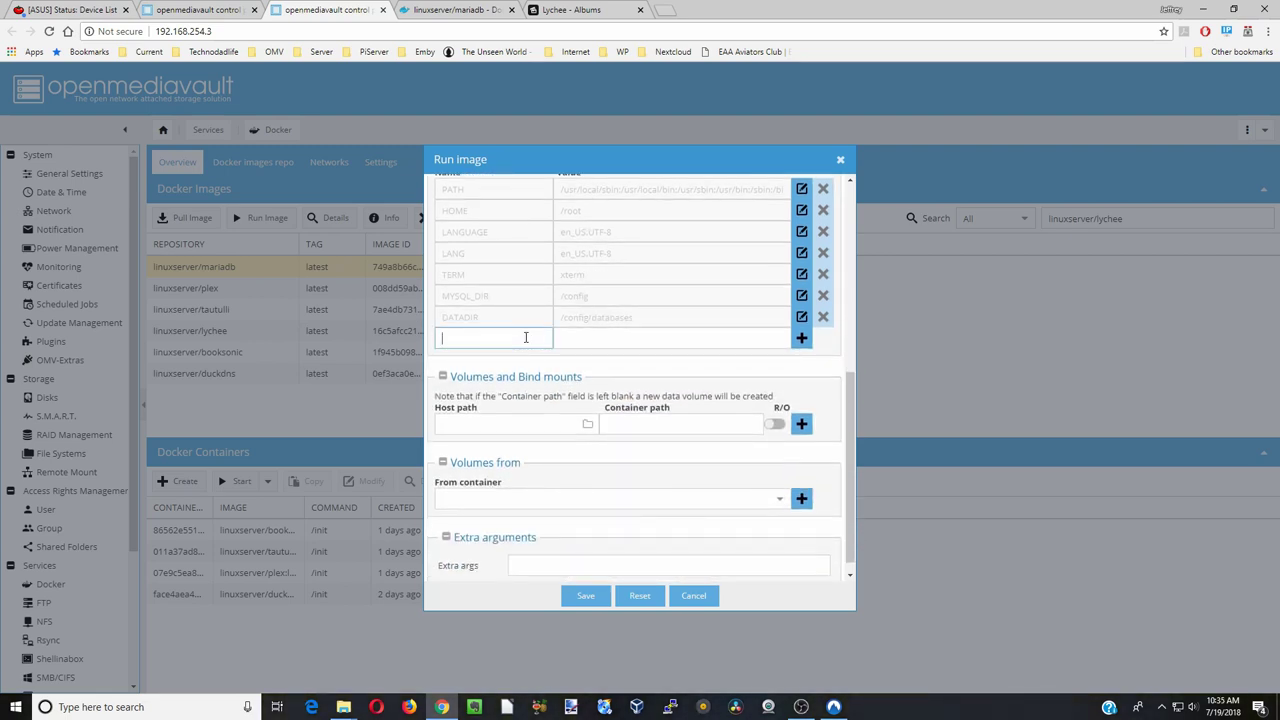
pyautogui.write('PUID')
pyautogui.click(563, 338)
pyautogui.write('1000')
pyautogui.click(802, 340)
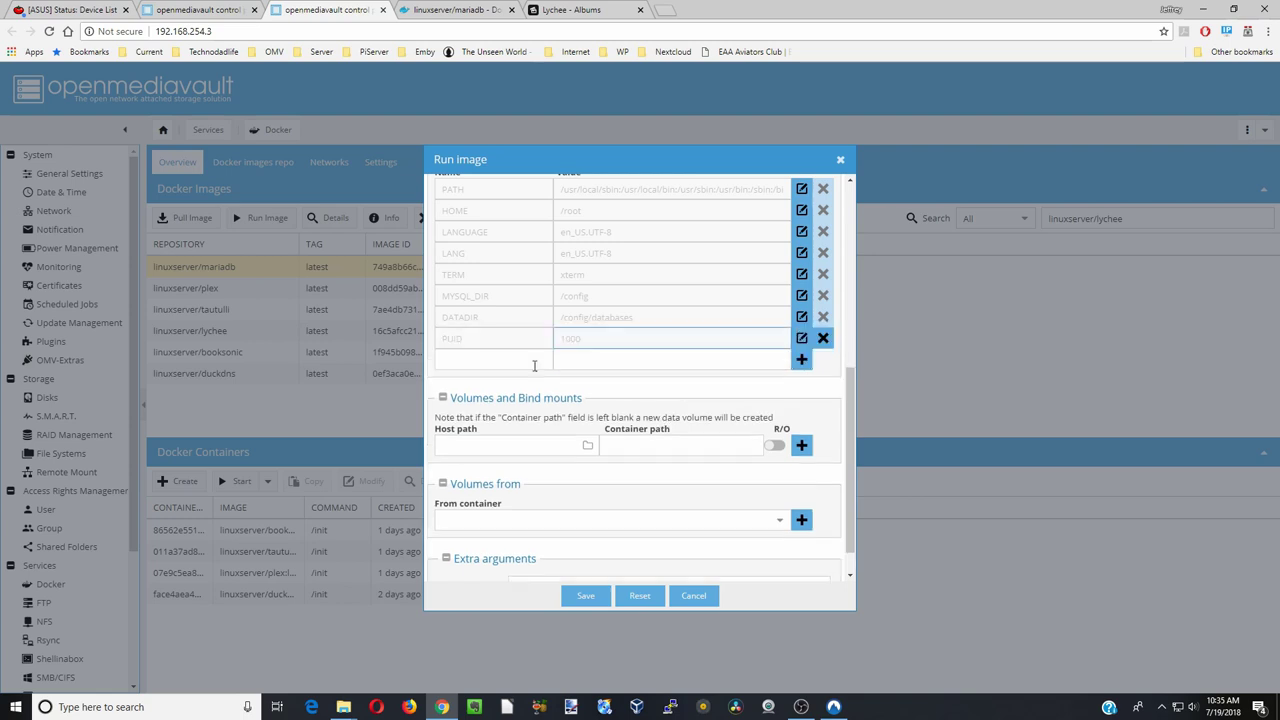
pyautogui.click(520, 357)
pyautogui.write('PGID')
pyautogui.press('Tab')
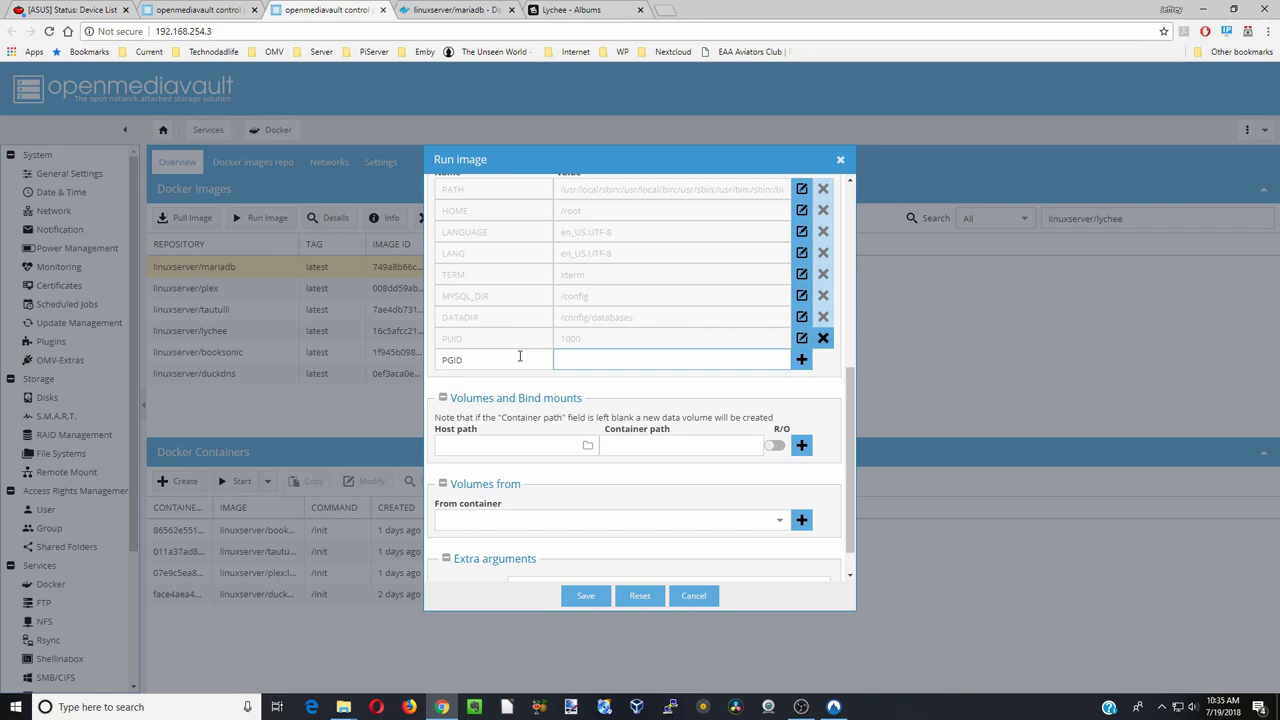
pyautogui.write('100')
pyautogui.click(801, 362)
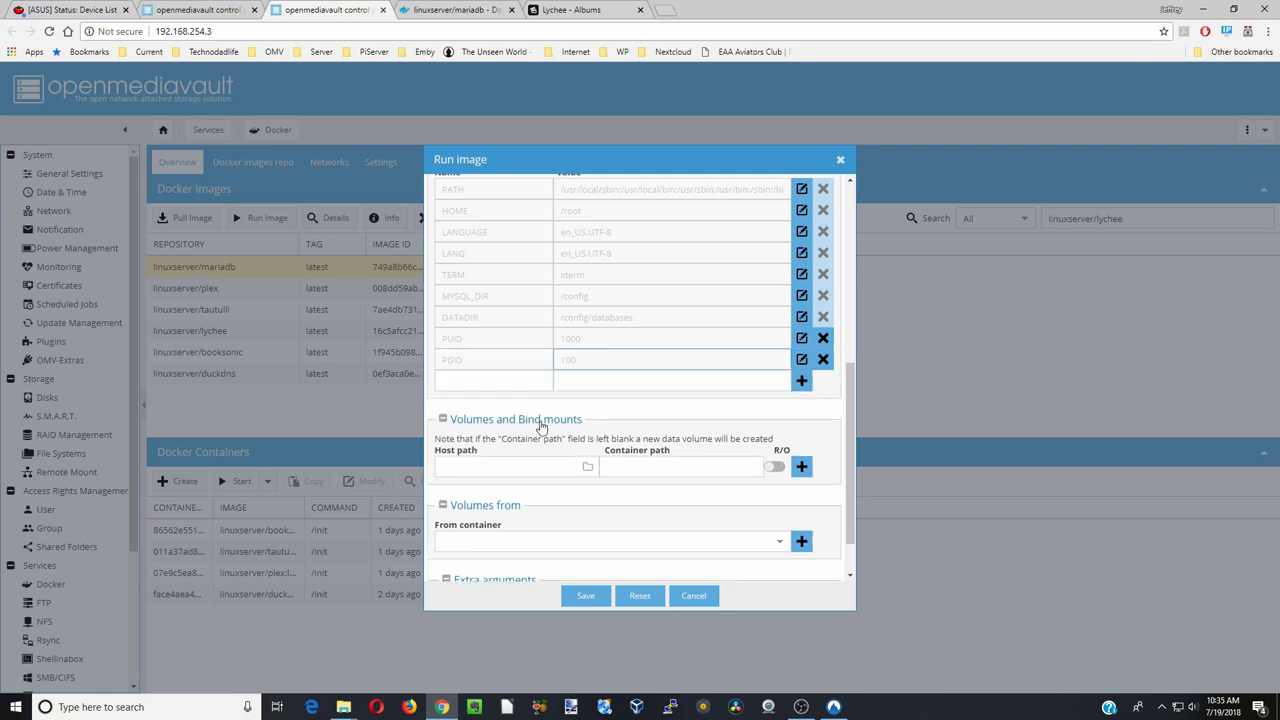
# - Add TZ=America/New_York and a MYSQL_ROOT_PASSWORD environment variable
pyautogui.click(506, 380)
pyautogui.write('TZ')
pyautogui.click(588, 379)
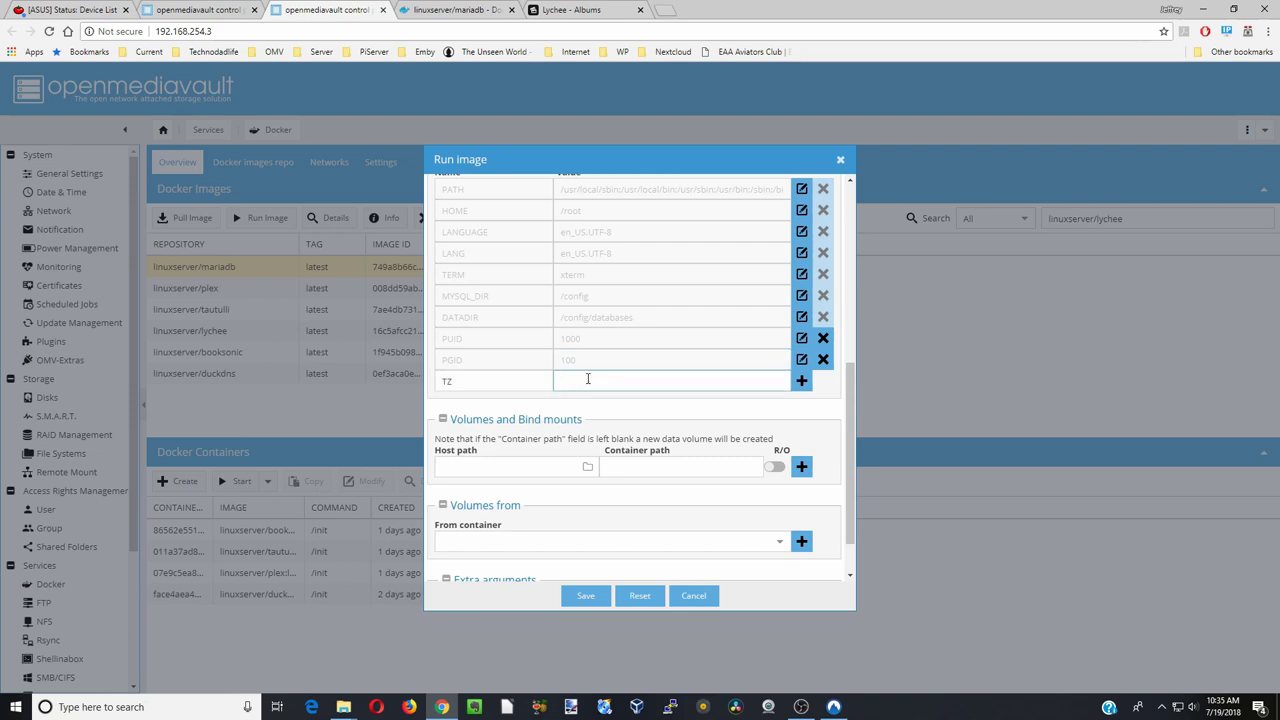
pyautogui.write('America/New_York')
pyautogui.click(801, 382)
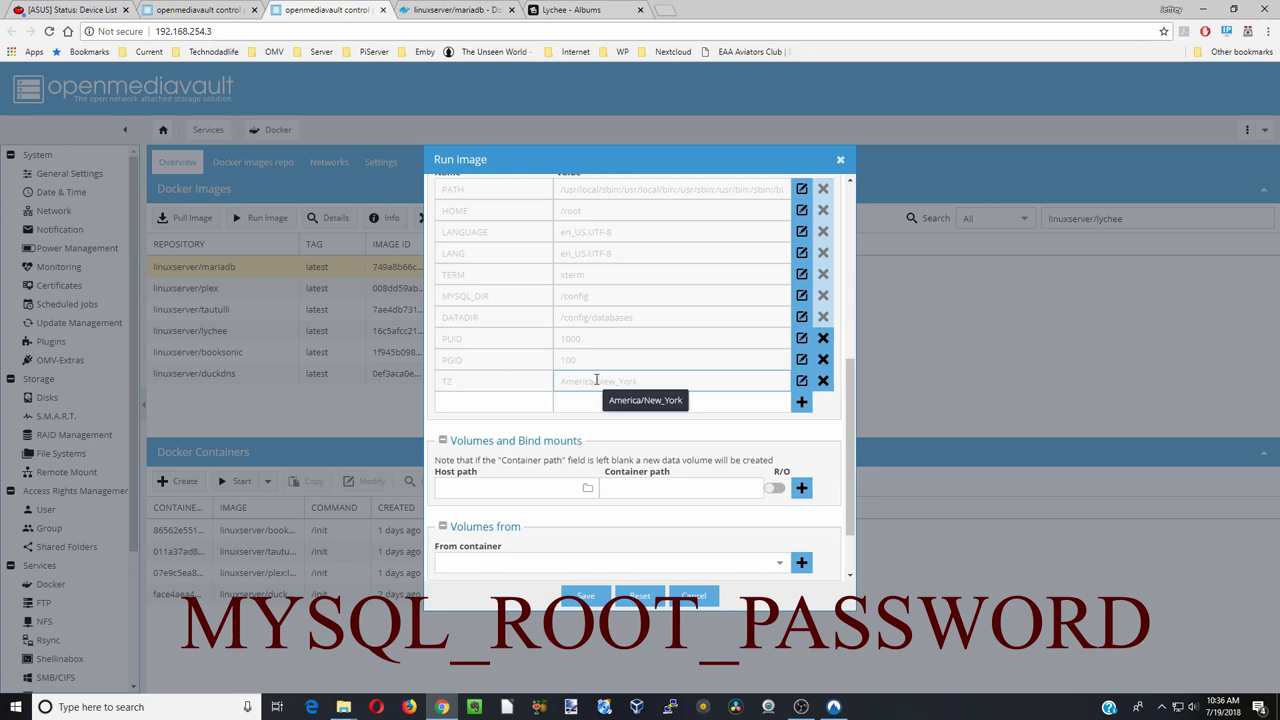
pyautogui.hotkey('ctrl', 'v')
pyautogui.click(571, 400)
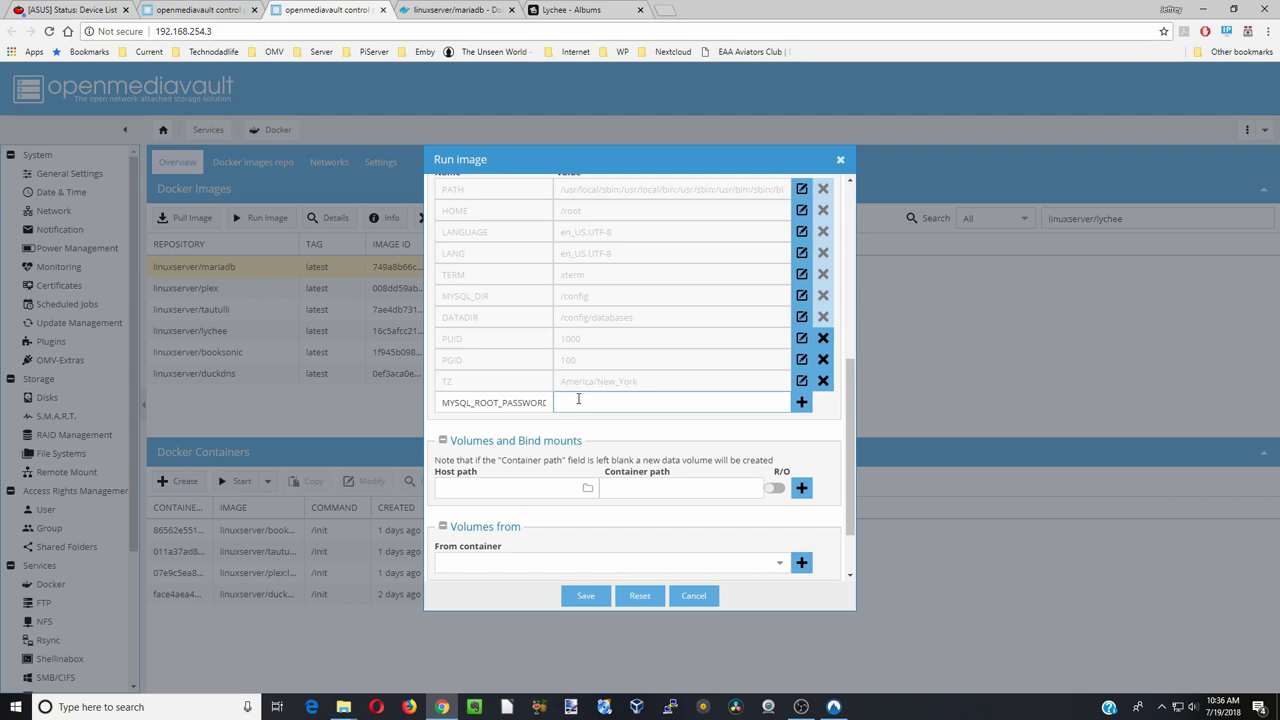
pyautogui.click(801, 402)
# - Enter /config as the bind mount's container path
pyautogui.scroll(-3, 743, 437)
pyautogui.click(635, 409)
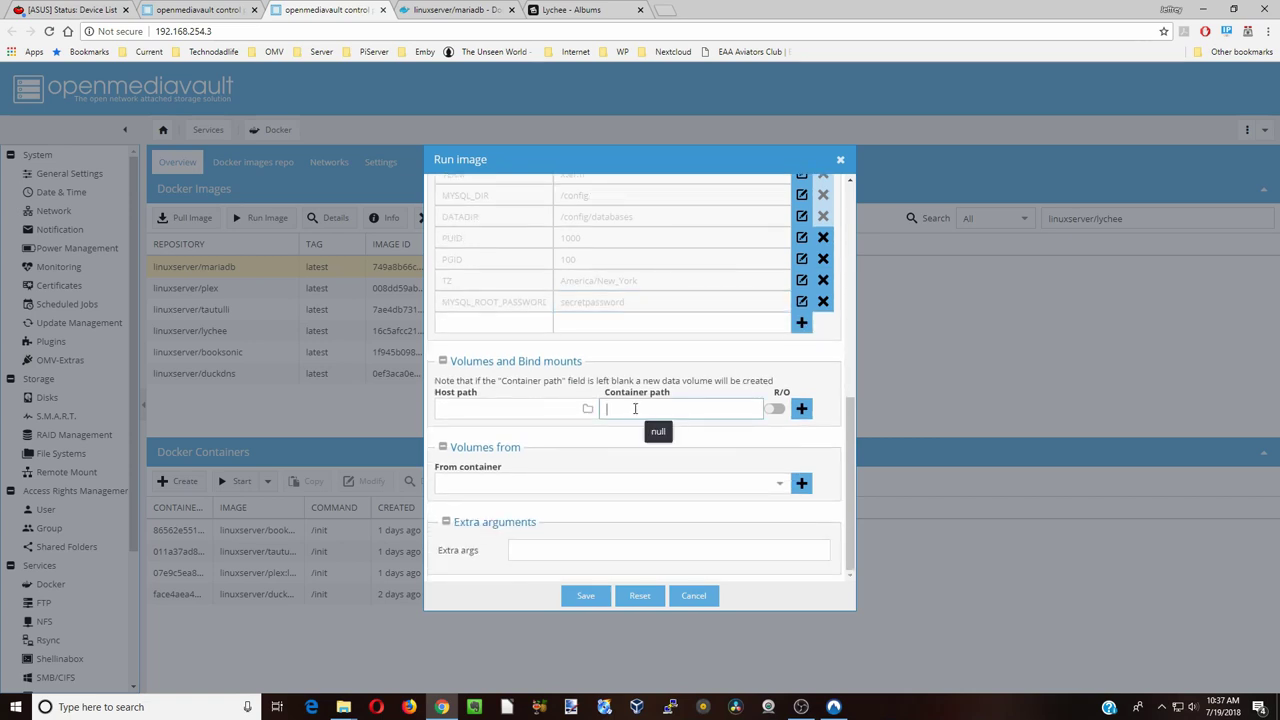
pyautogui.write('/config')
pyautogui.click(637, 431)
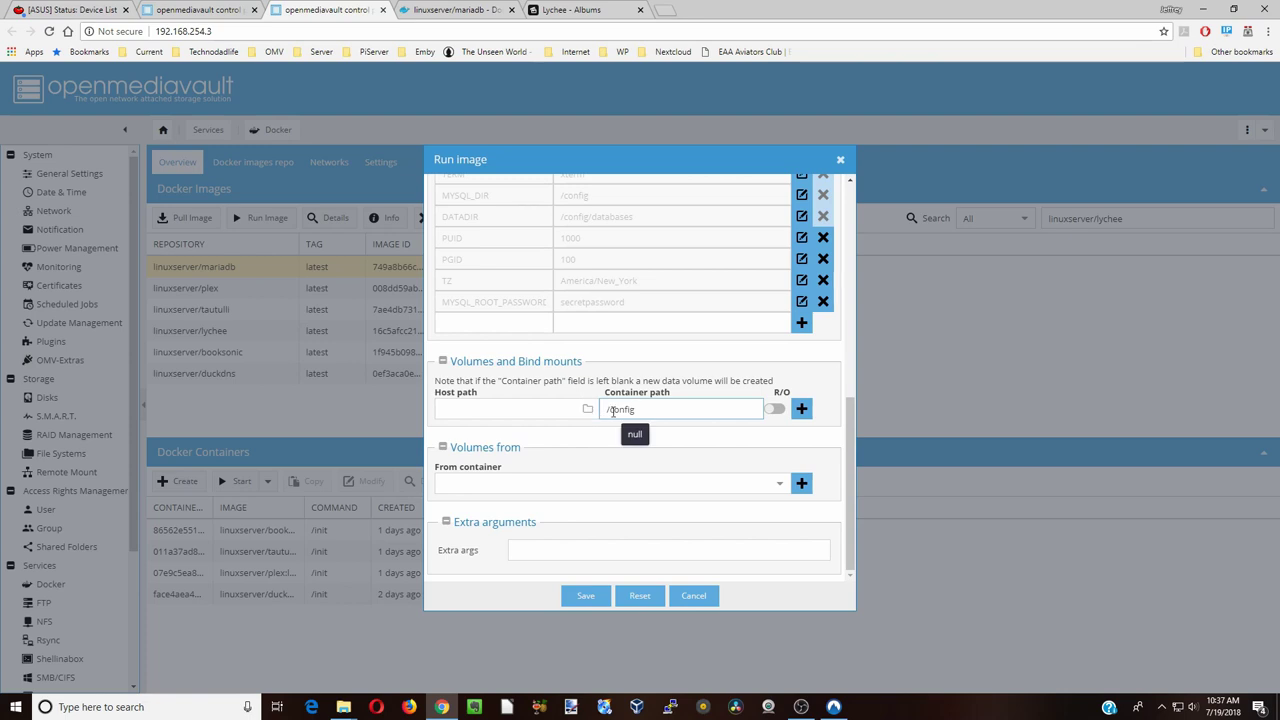
# - Create a Lycheedb folder inside ELITE's AppData share
pyautogui.moveTo(343, 707)
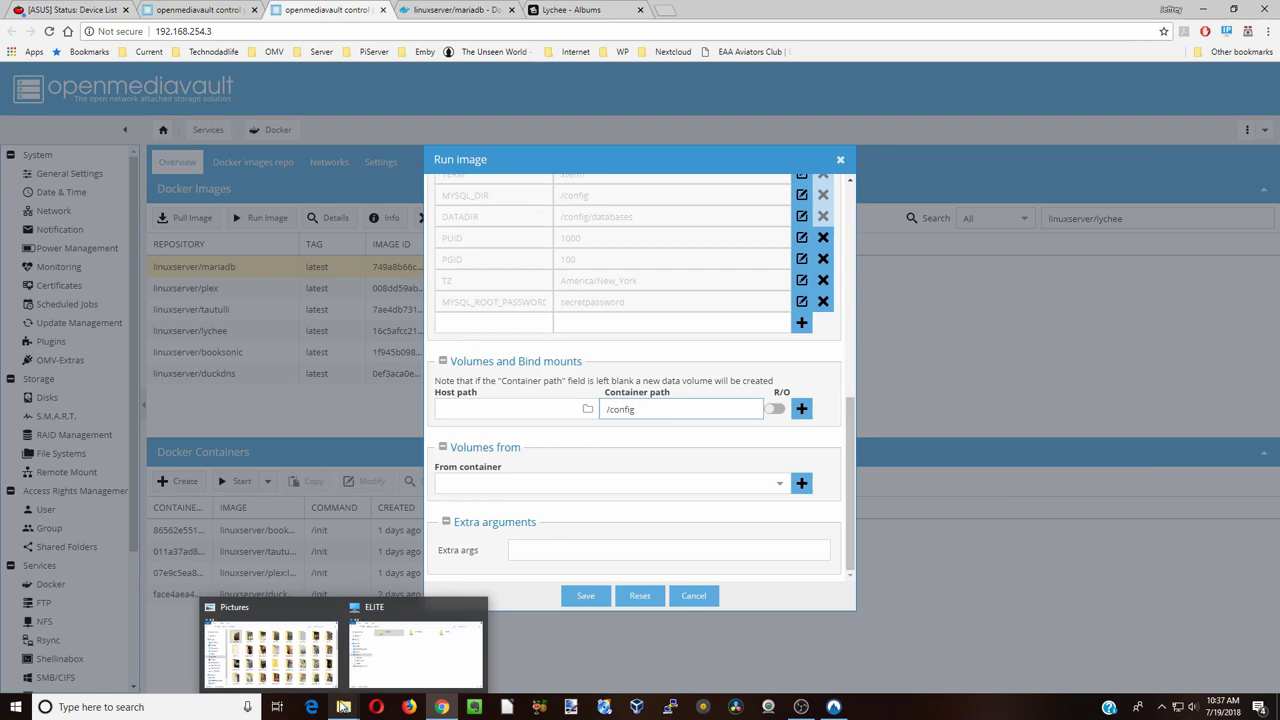
pyautogui.click(378, 660)
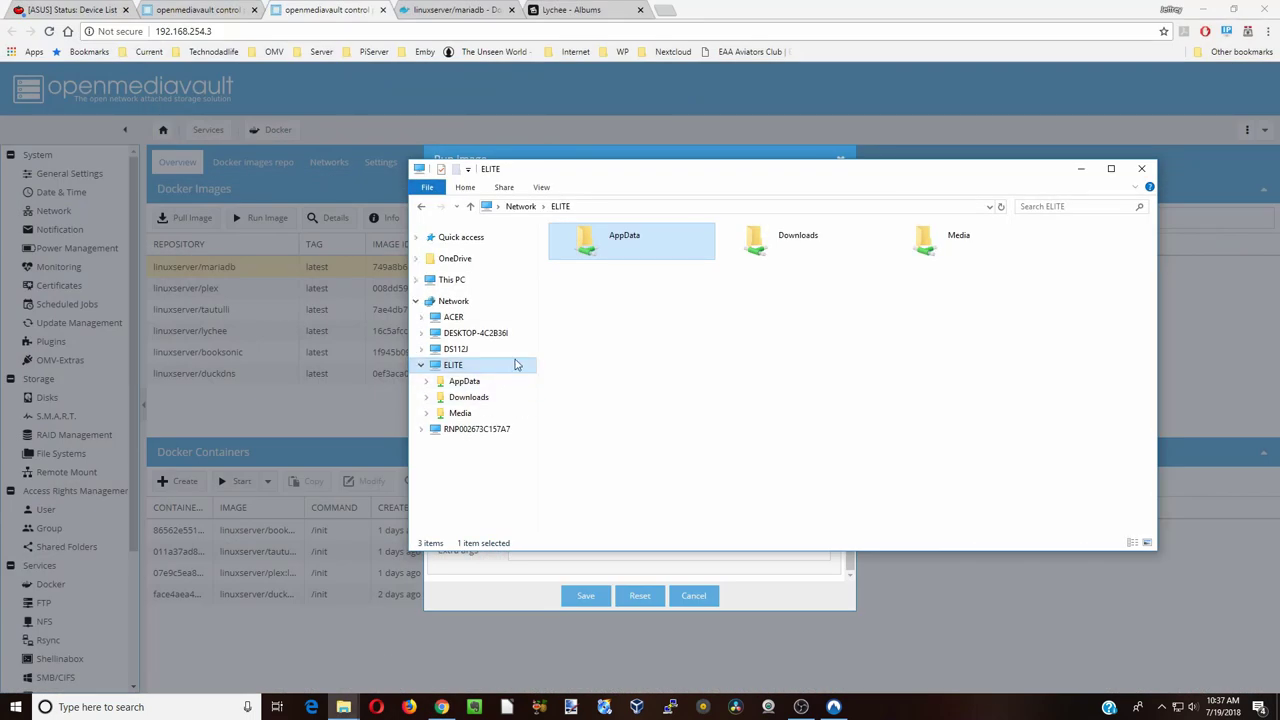
pyautogui.doubleClick(601, 251)
pyautogui.rightClick(590, 377)
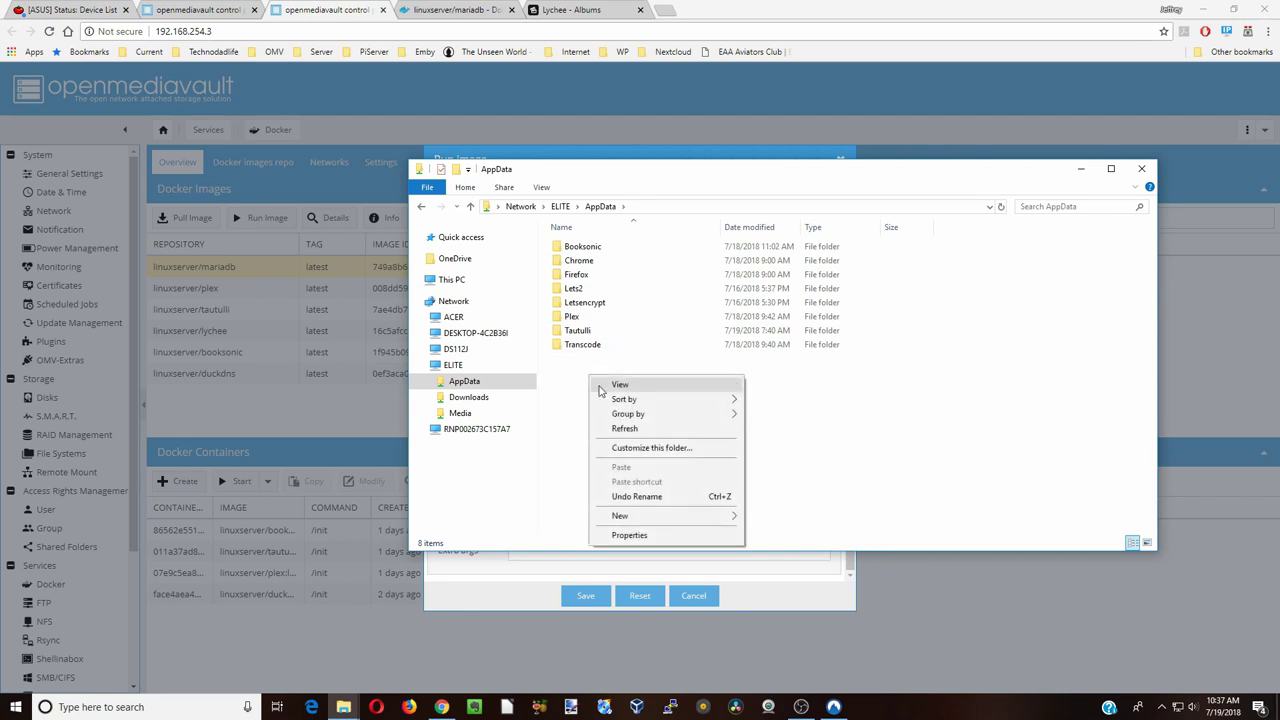
pyautogui.moveTo(651, 516)
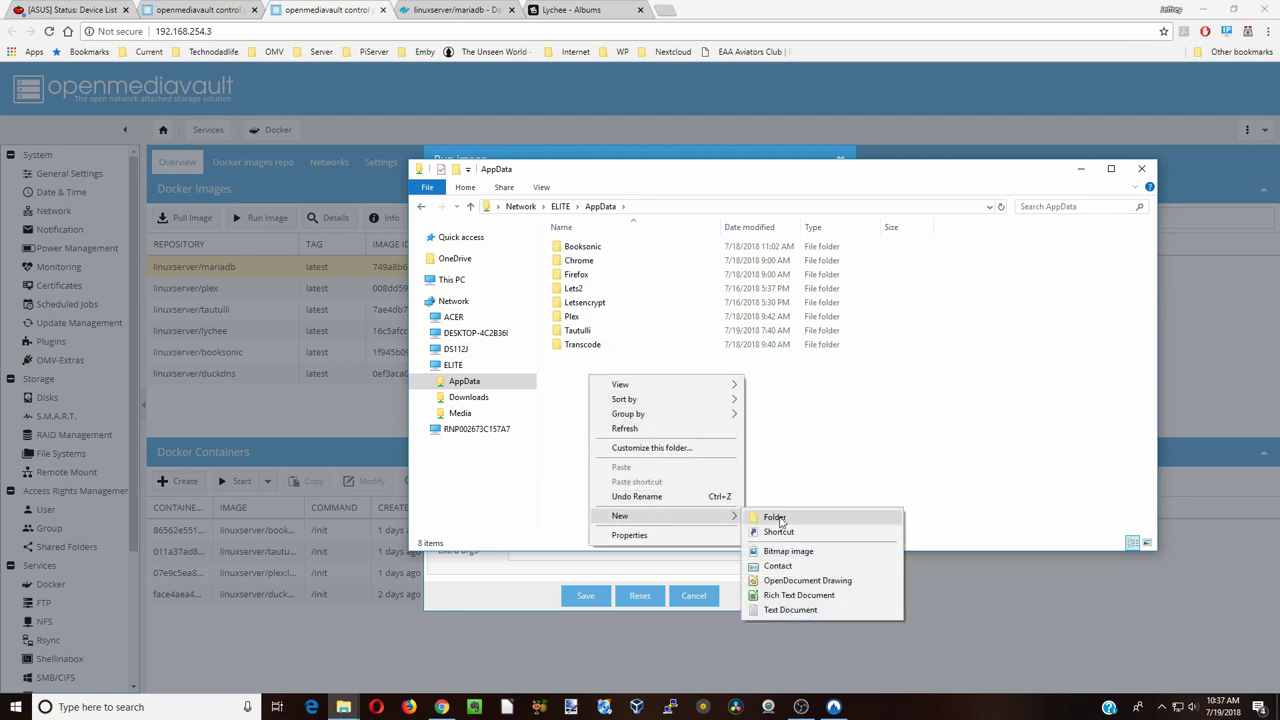
pyautogui.click(776, 518)
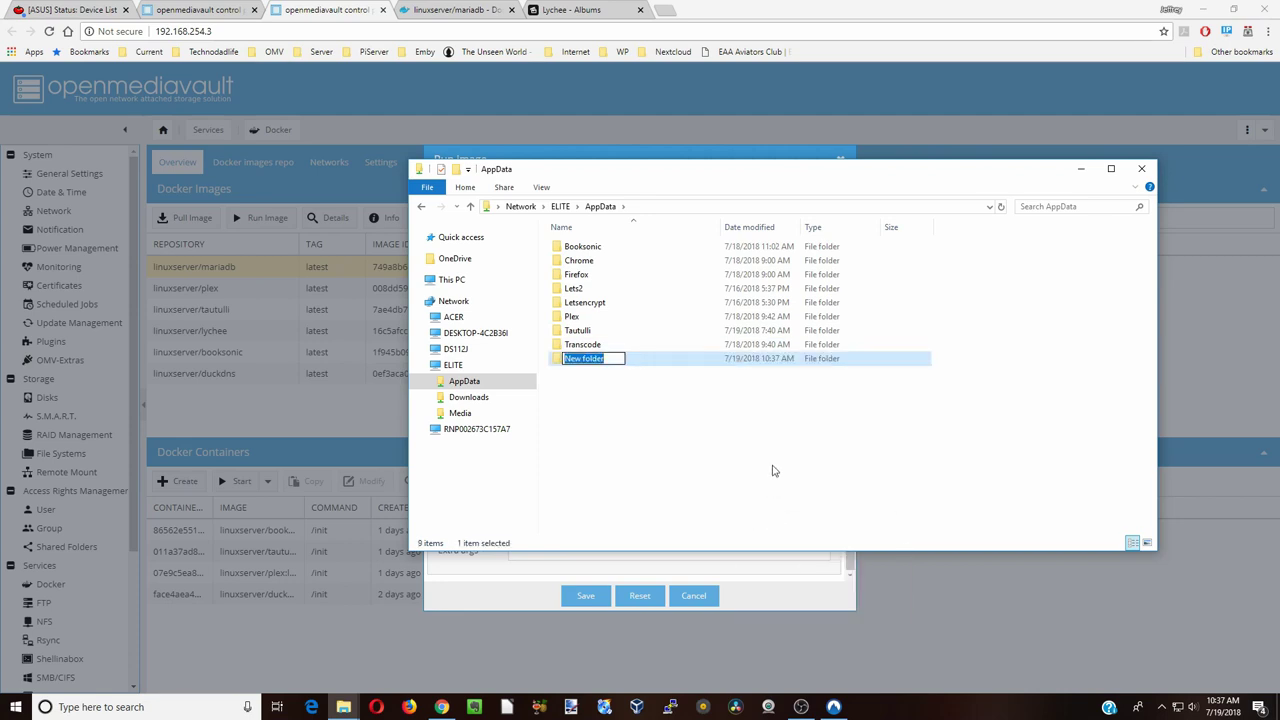
pyautogui.write('Lycheedb')
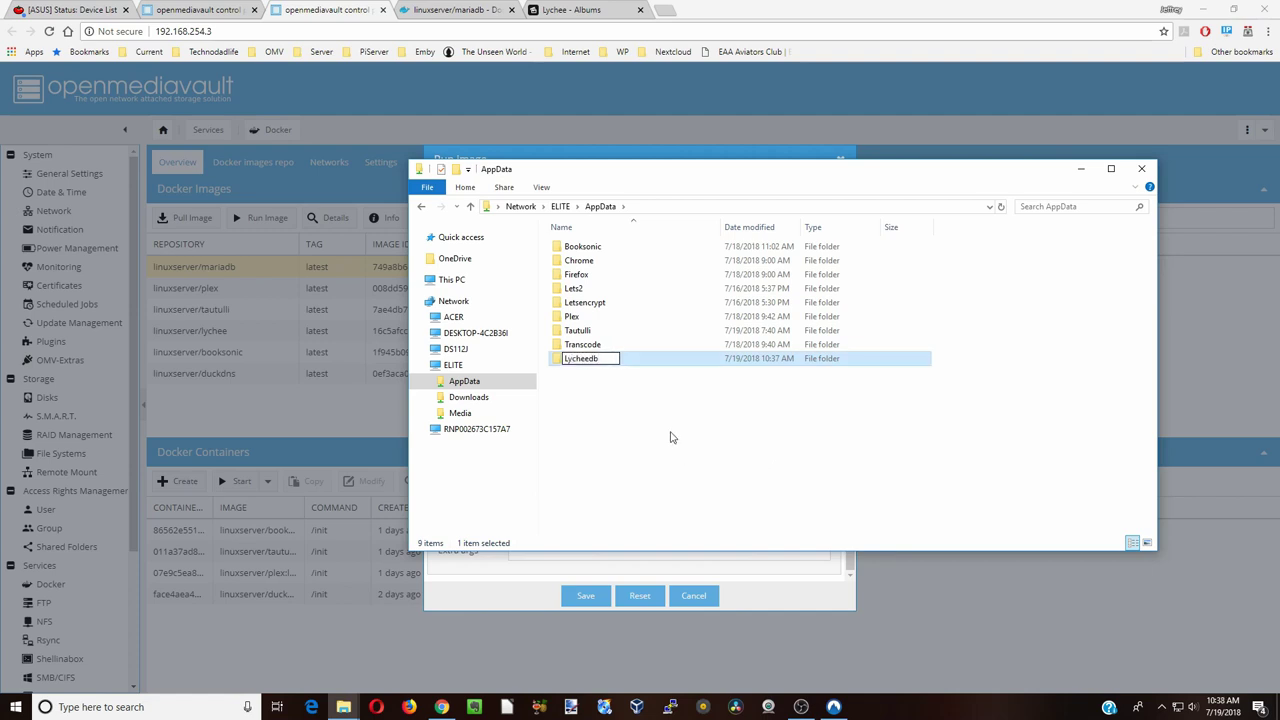
pyautogui.click(669, 437)
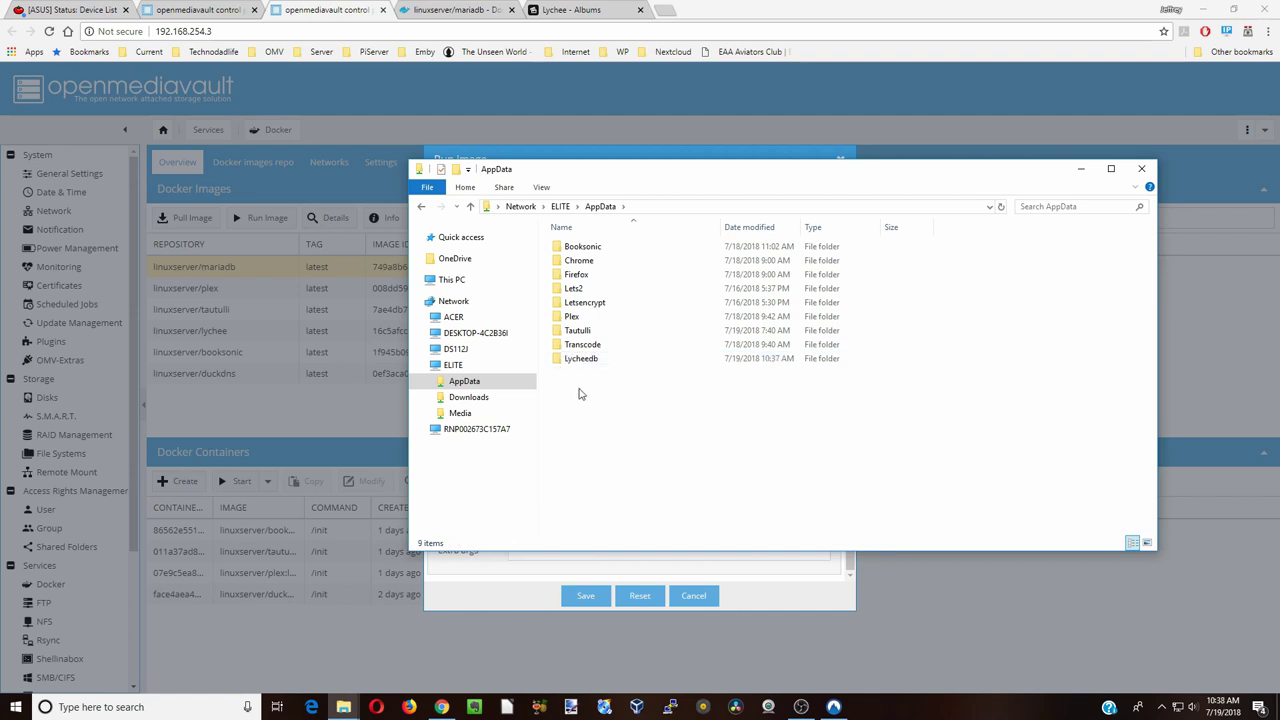
# - Add a second AppData folder named Lychee and return to openmediavault
pyautogui.rightClick(579, 390)
pyautogui.moveTo(637, 537)
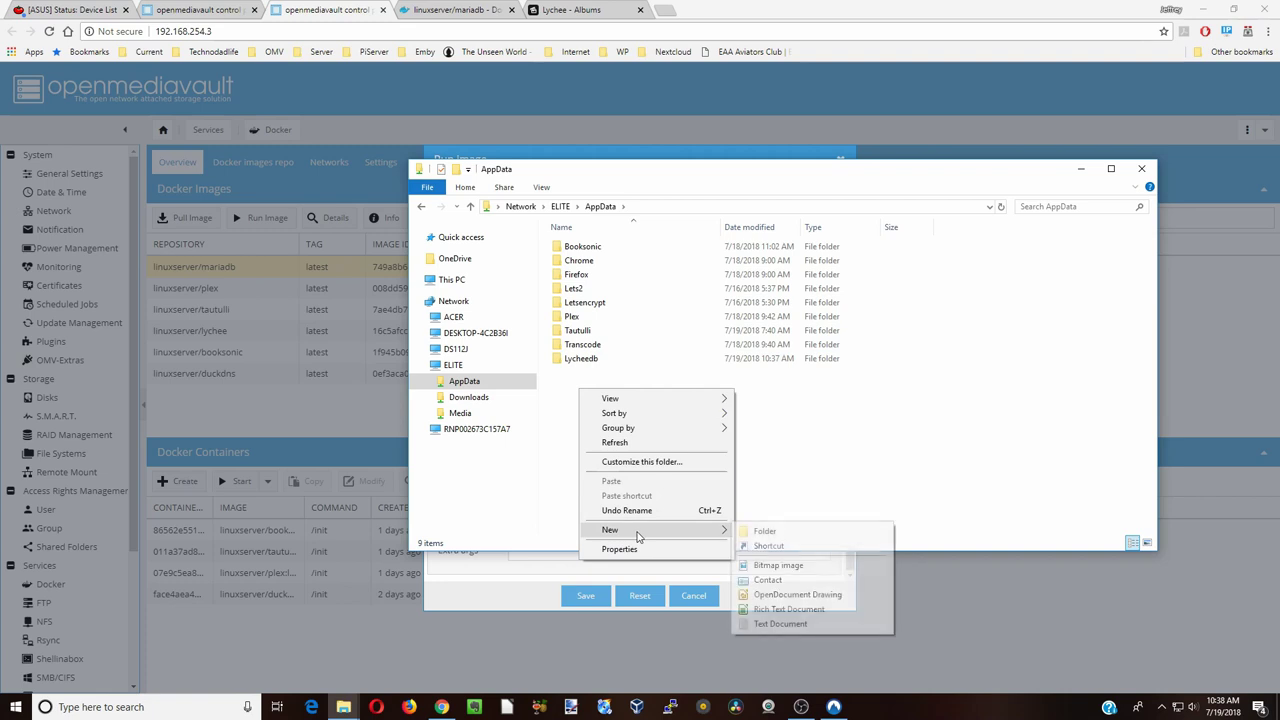
pyautogui.click(766, 531)
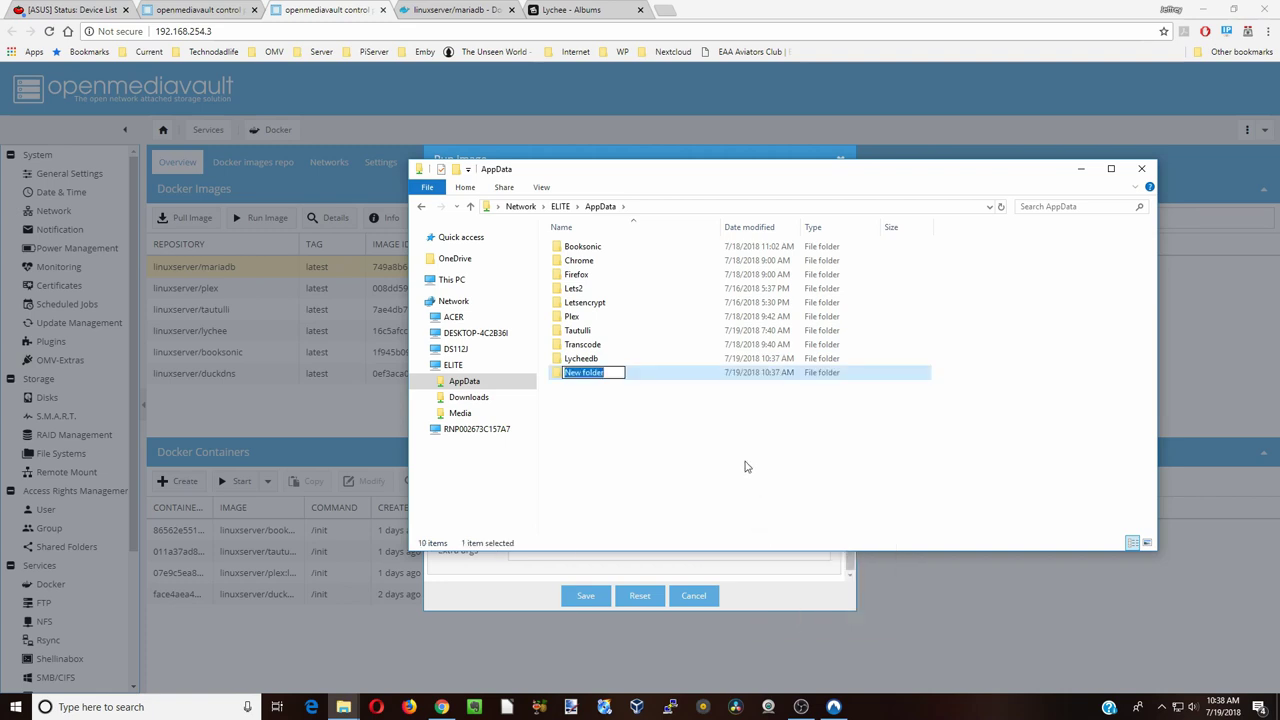
pyautogui.write('Lychee')
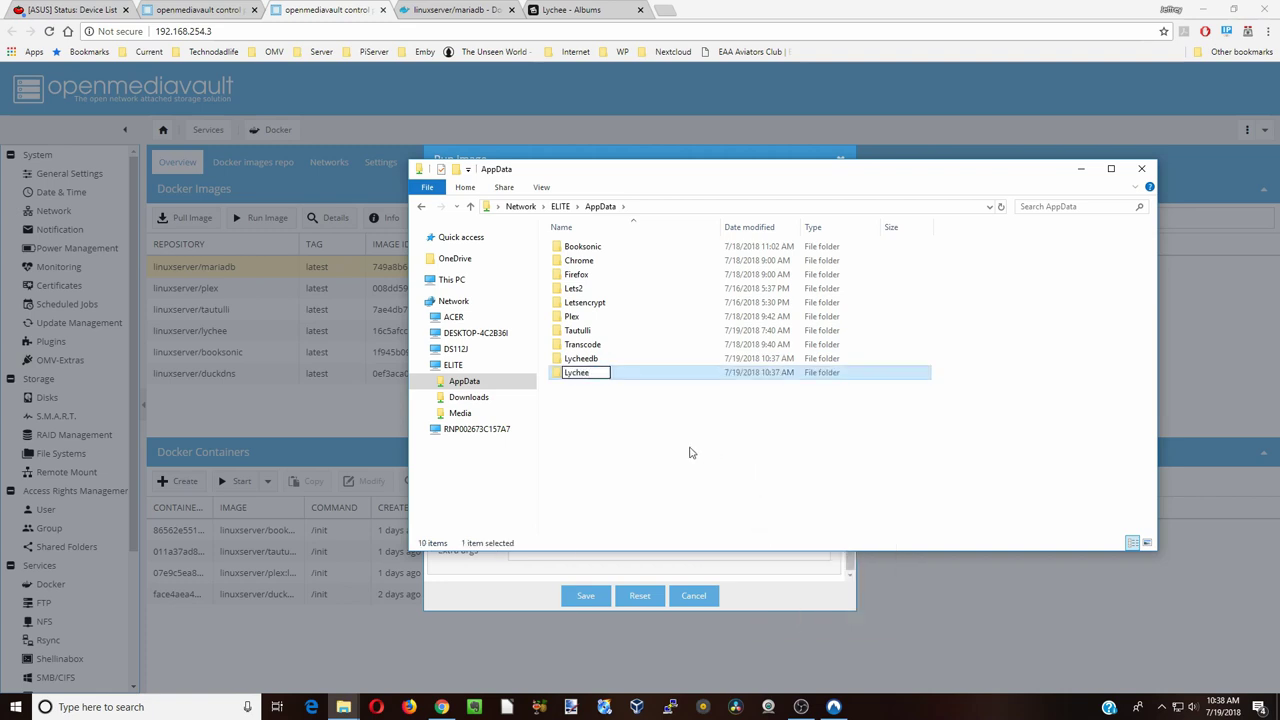
pyautogui.click(690, 453)
pyautogui.click(1081, 170)
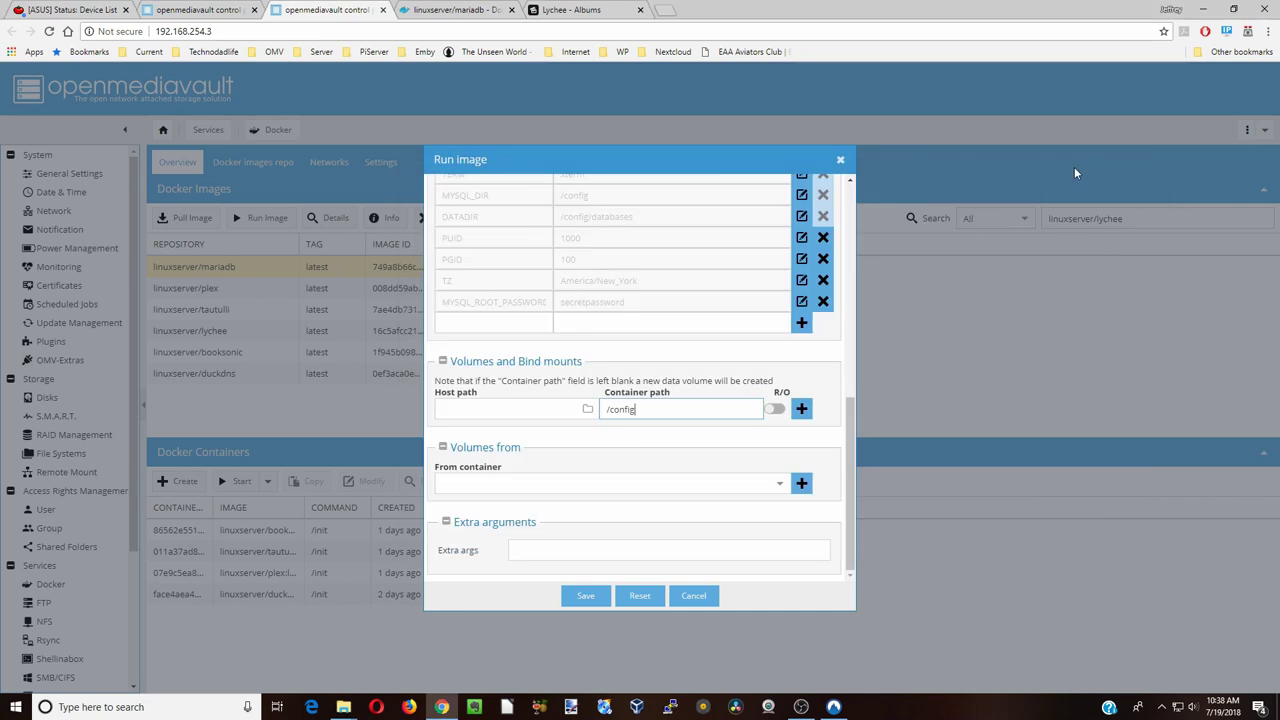
# - Choose /sharedfolders/AppData/Lycheedb as host path and add its mount to /config
pyautogui.click(591, 414)
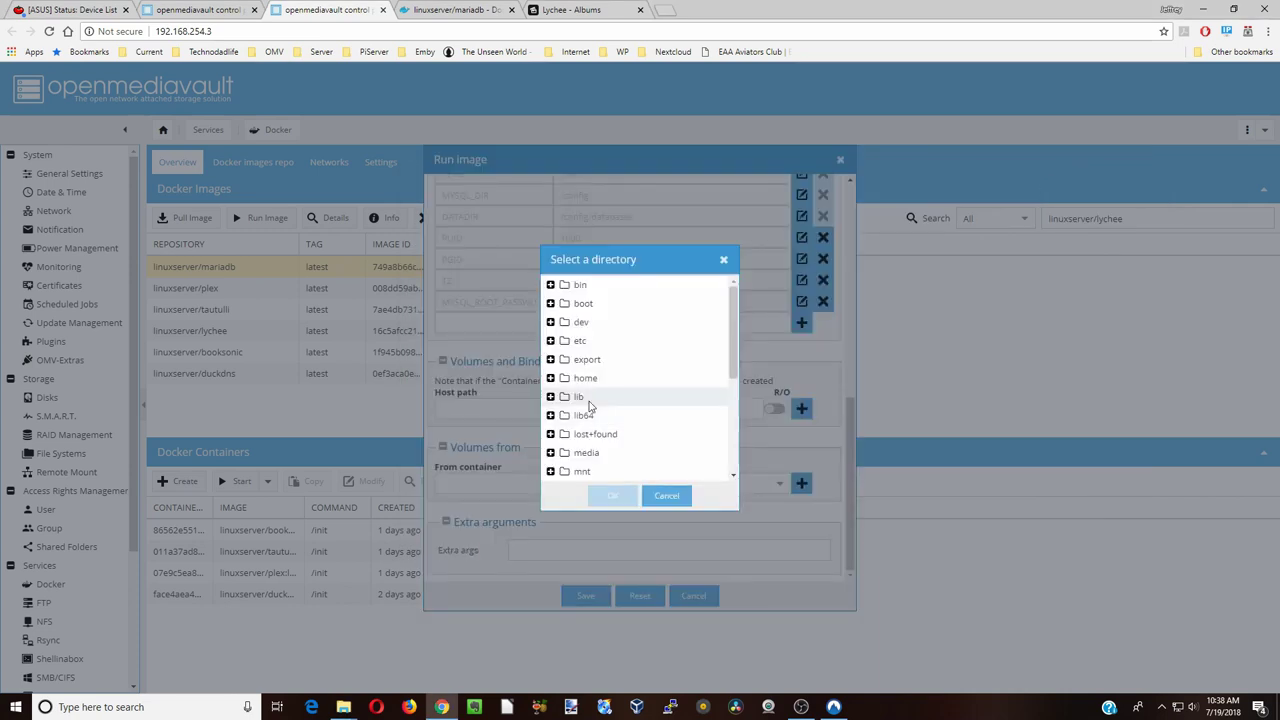
pyautogui.scroll(-3, 586, 400)
pyautogui.click(608, 386)
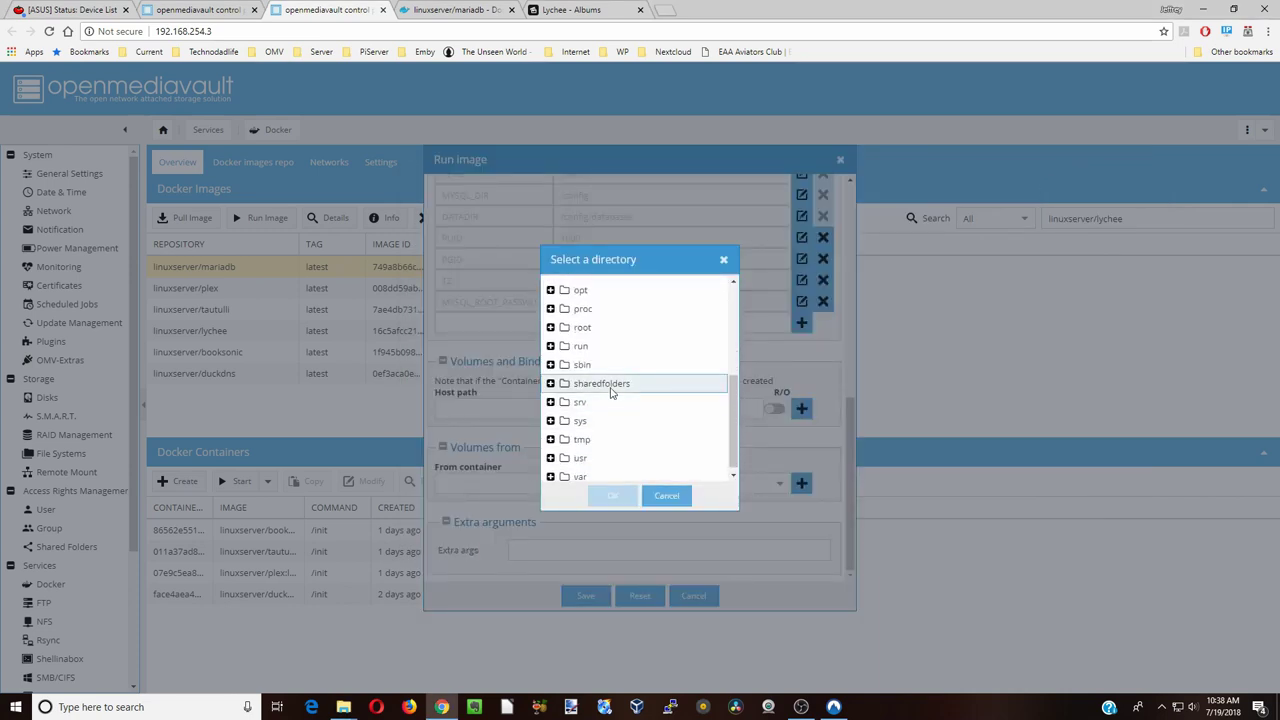
pyautogui.click(608, 404)
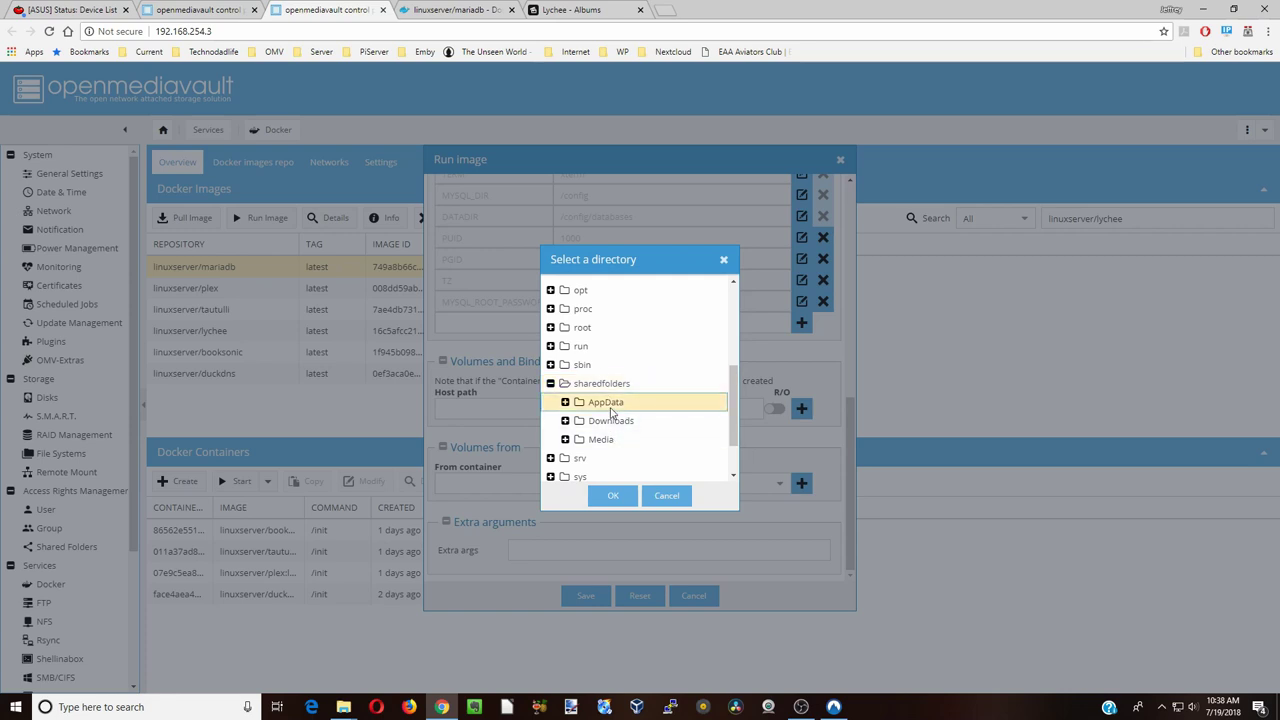
pyautogui.scroll(-1, 612, 411)
pyautogui.scroll(-1, 612, 412)
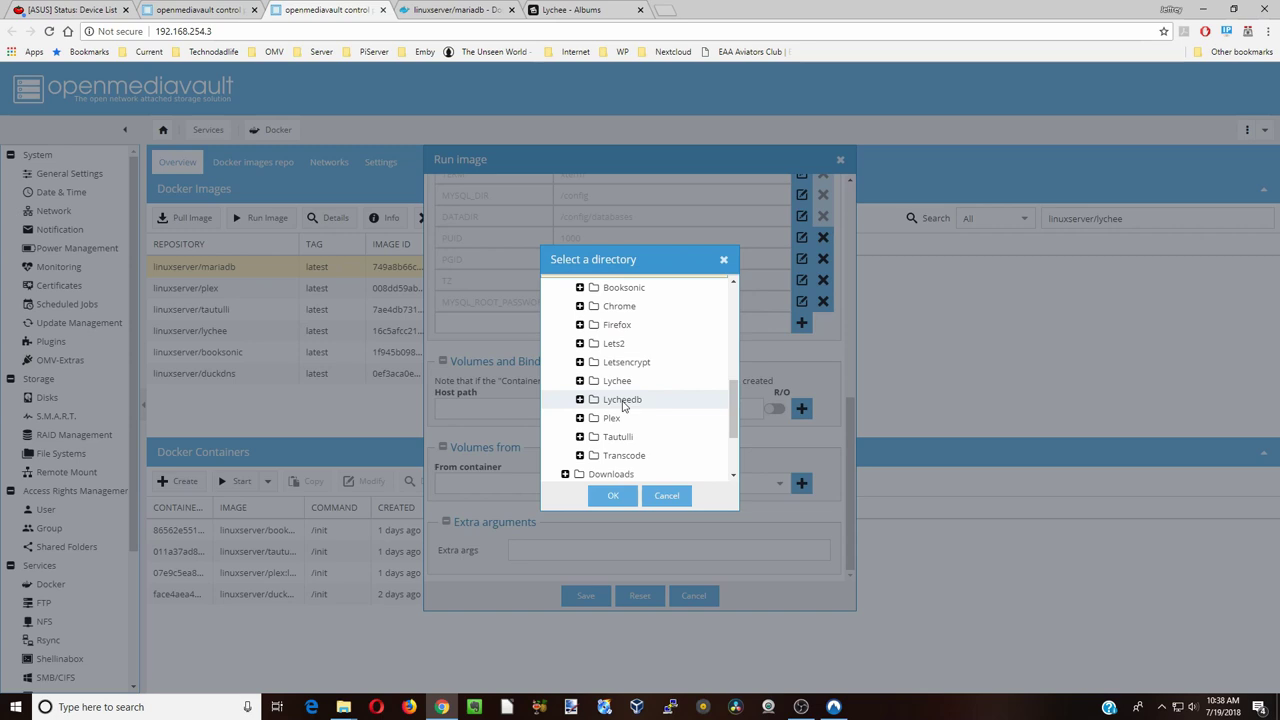
pyautogui.click(624, 403)
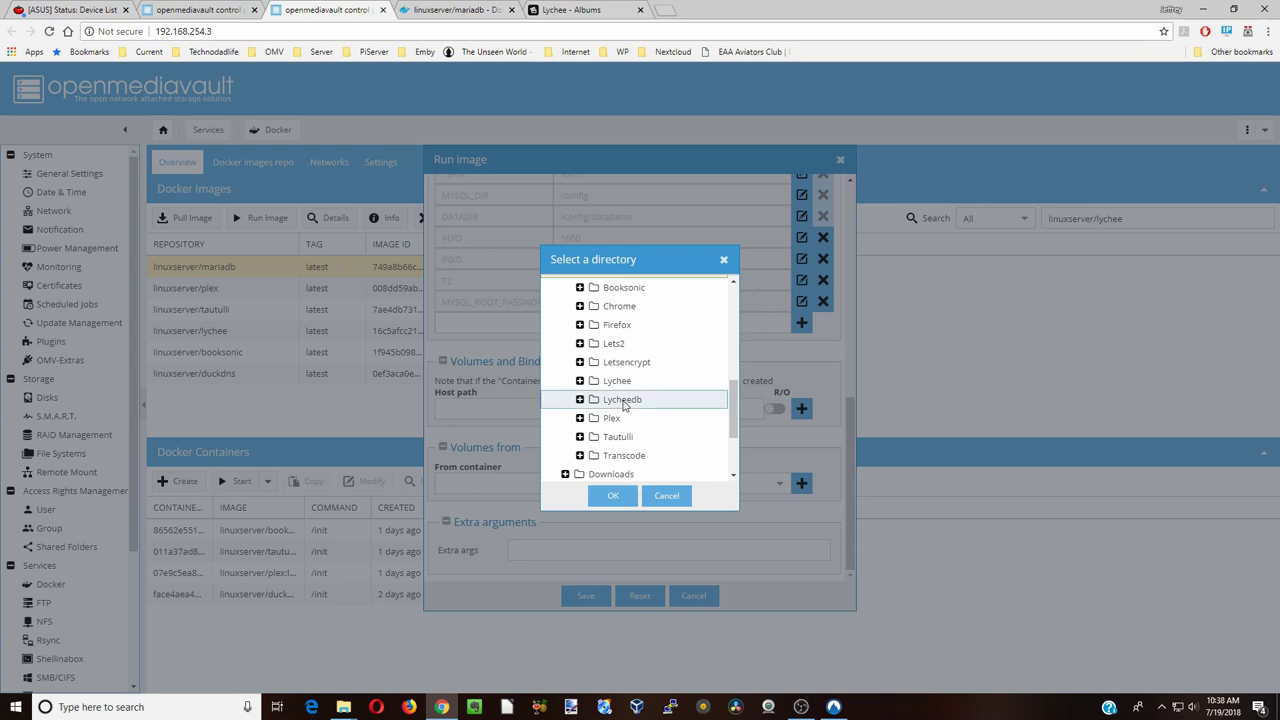
pyautogui.click(614, 497)
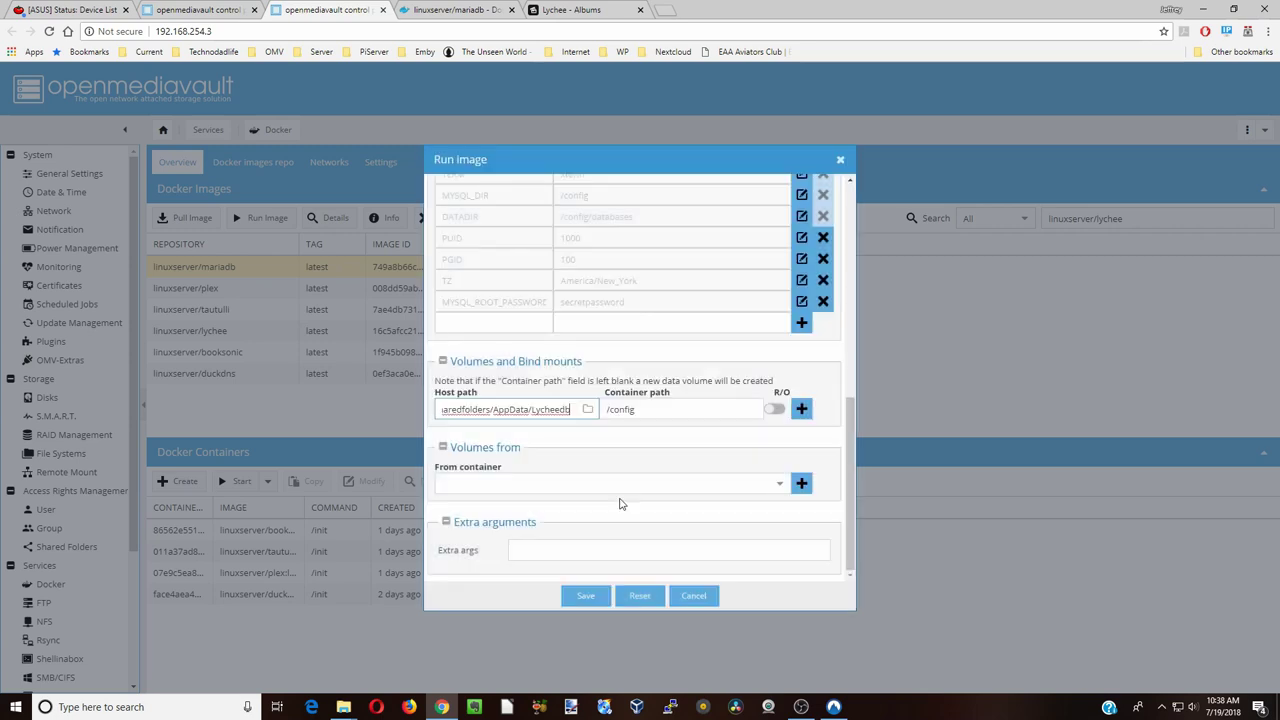
pyautogui.click(802, 410)
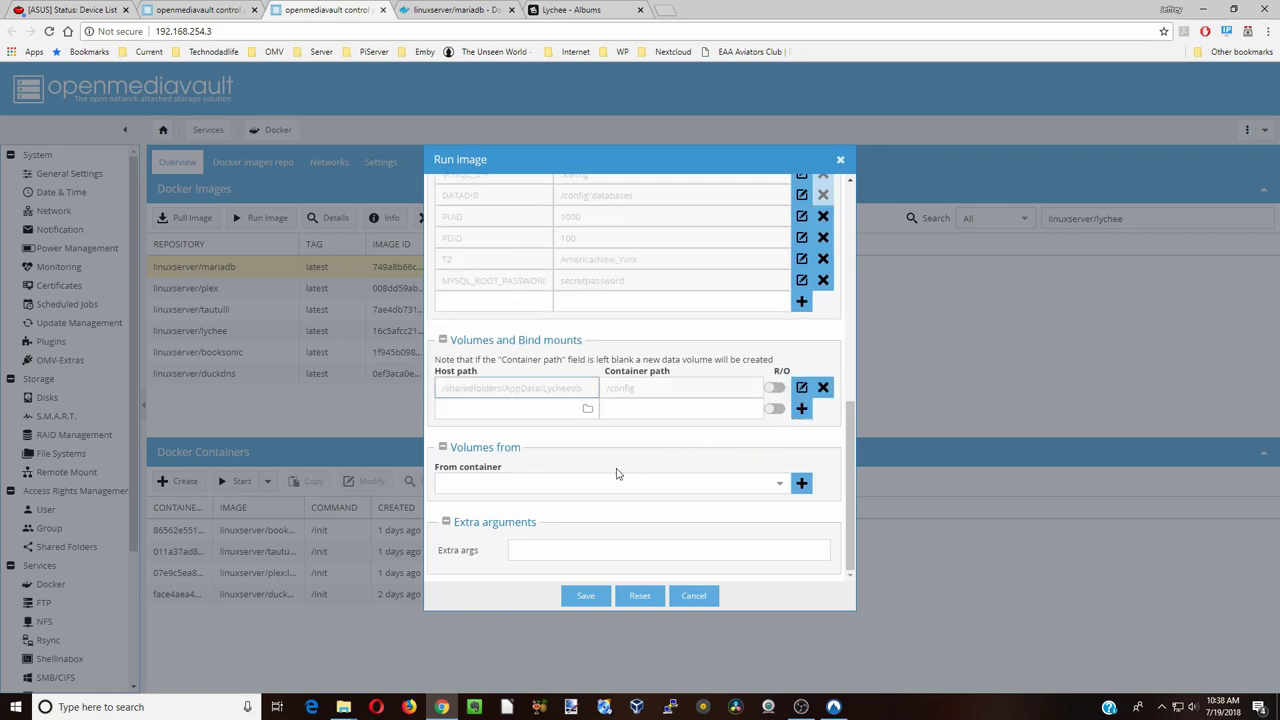
# - Save the lycheedb container and open the linuxserver/lychee Docker Hub page
pyautogui.click(586, 598)
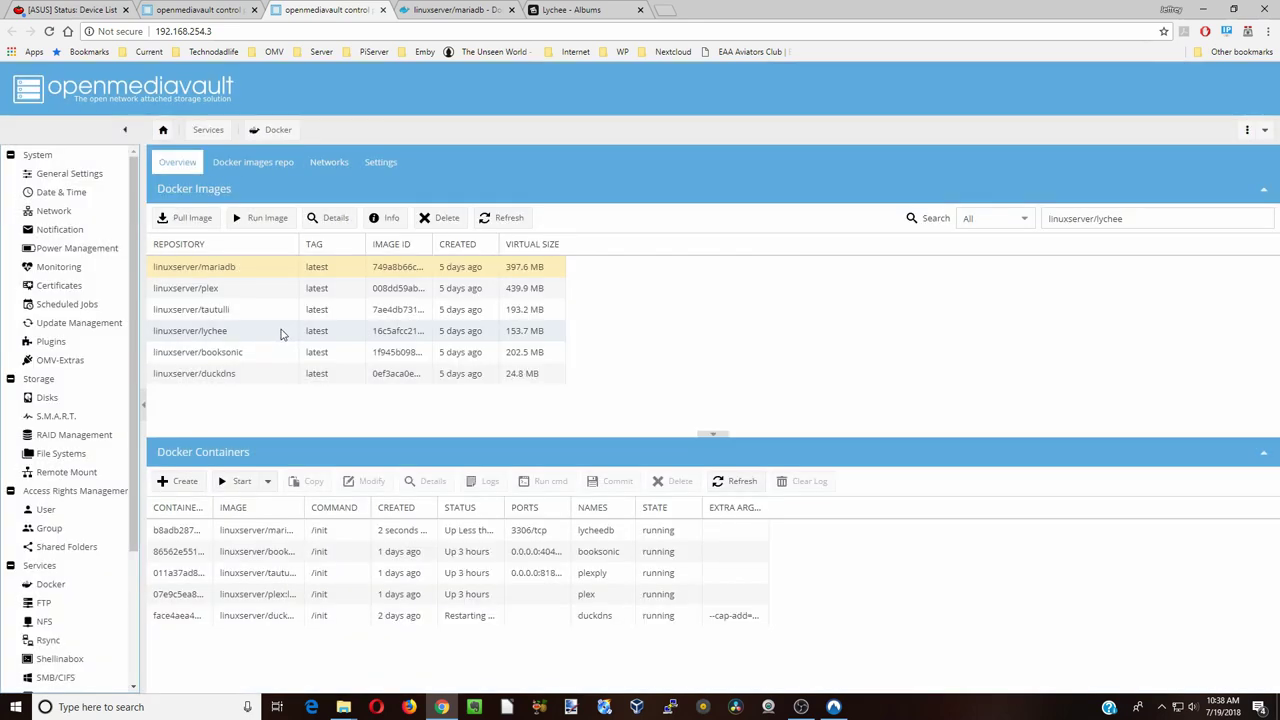
pyautogui.click(282, 335)
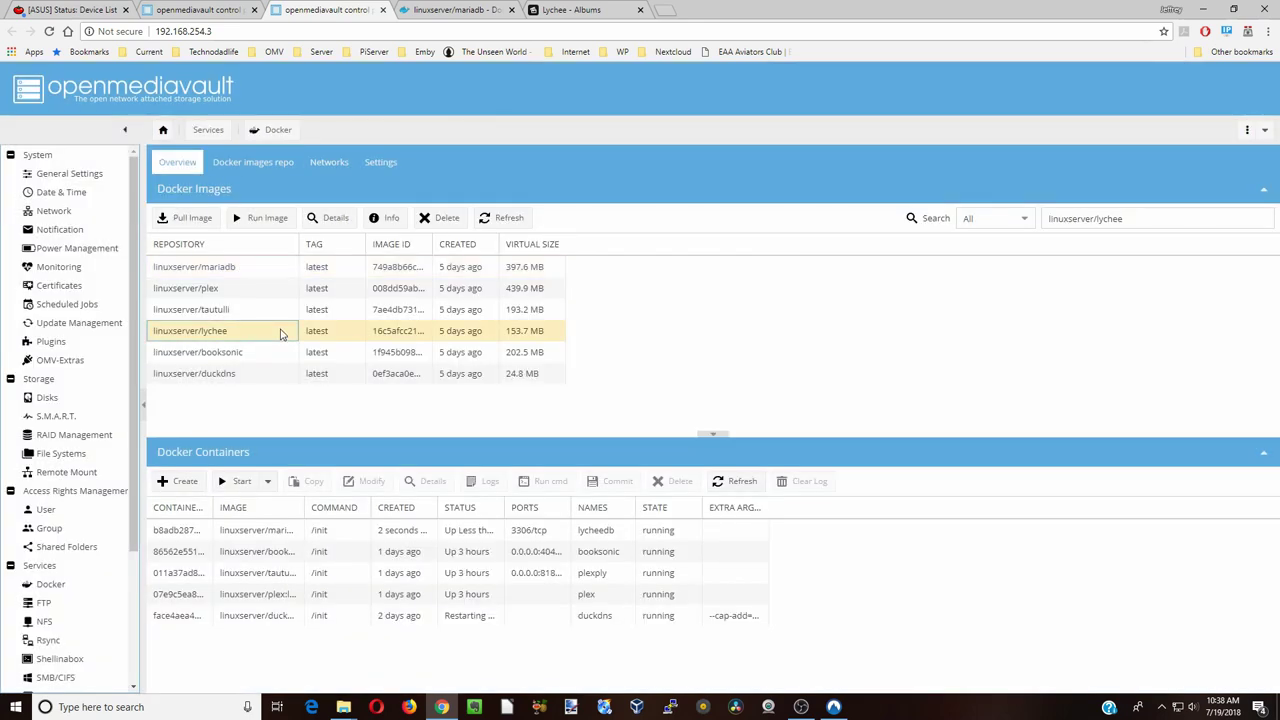
pyautogui.click(389, 220)
pyautogui.scroll(-7, 420, 285)
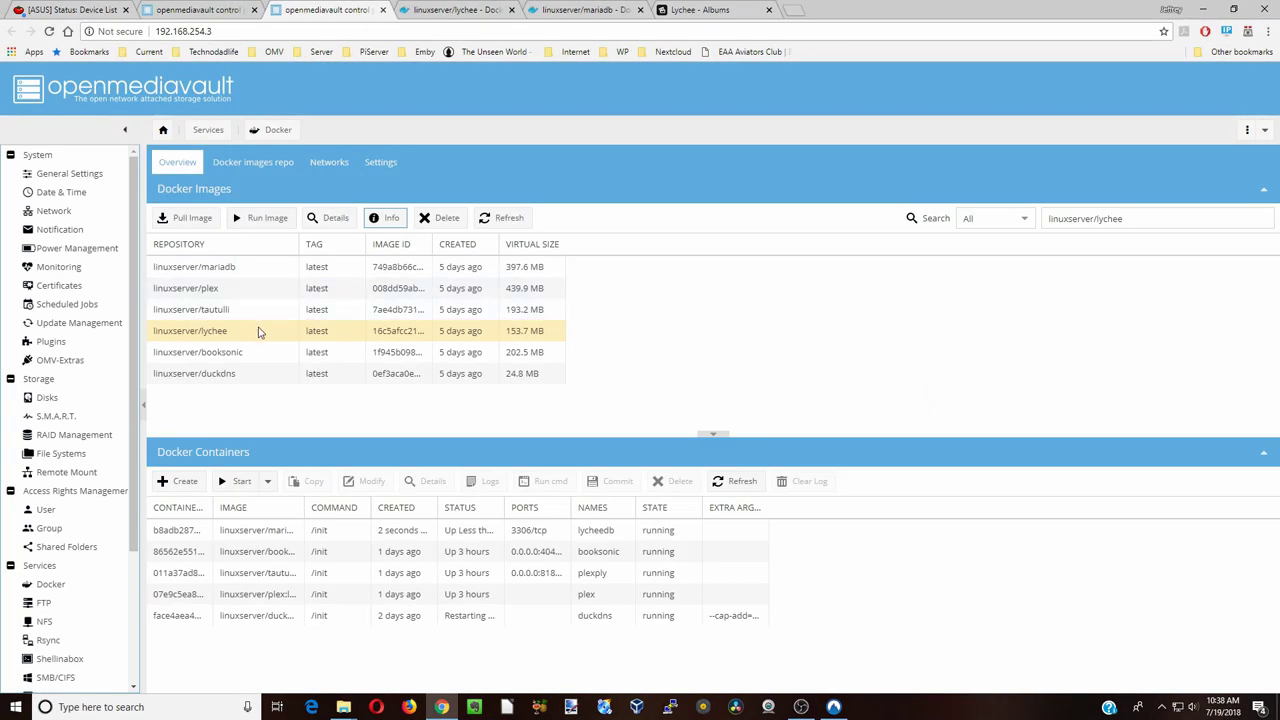
# - Run the lychee image as container lychee, restart always, host port 81 to 80/tcp
pyautogui.click(266, 218)
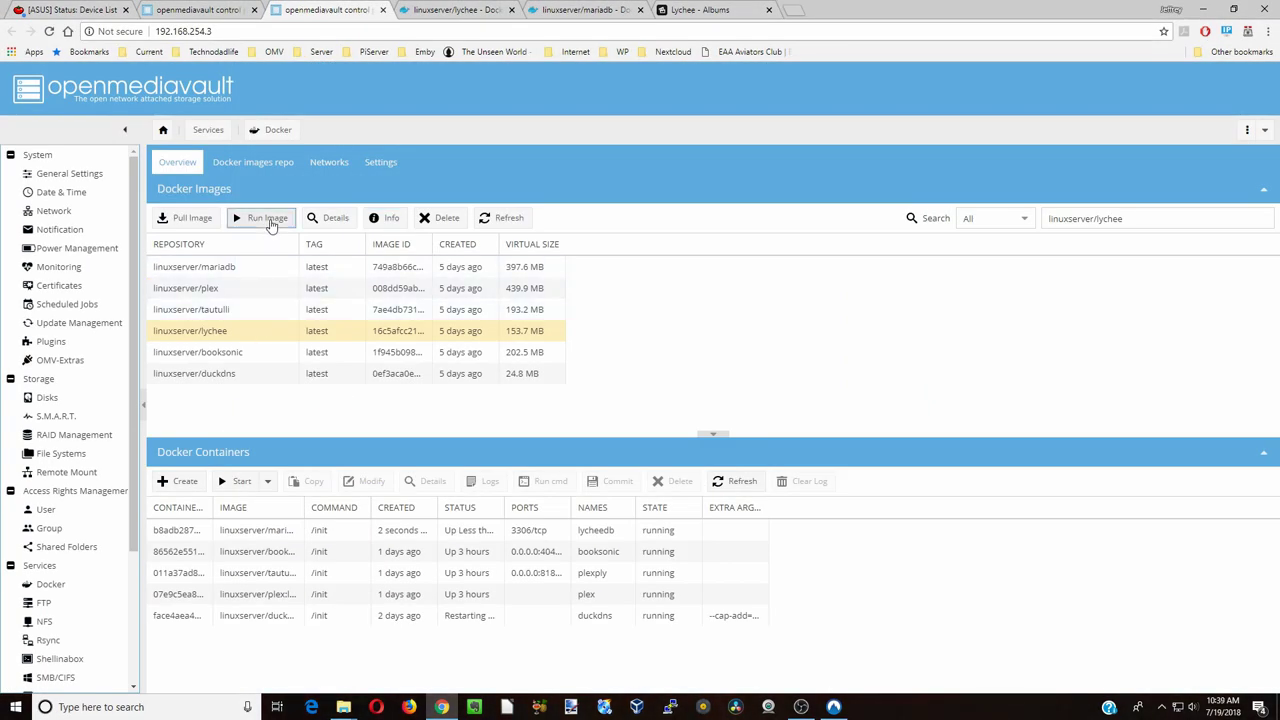
pyautogui.click(572, 247)
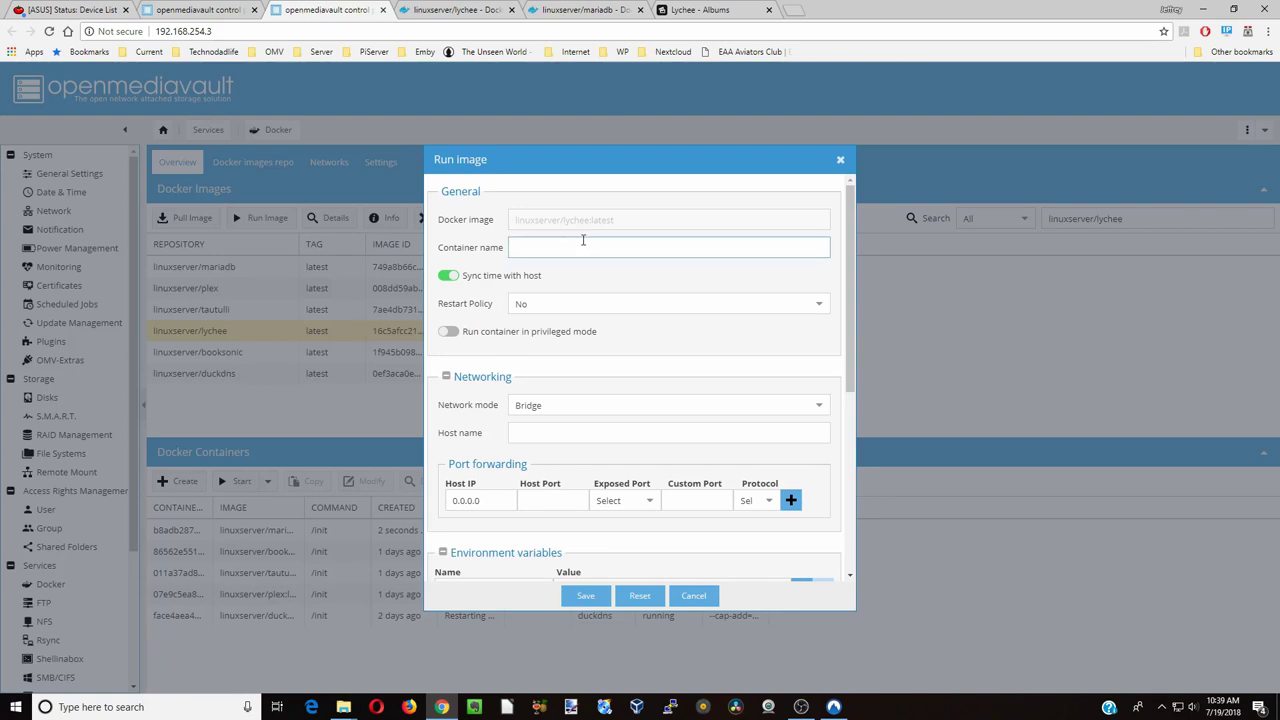
pyautogui.write('lychee')
pyautogui.click(569, 304)
pyautogui.click(578, 348)
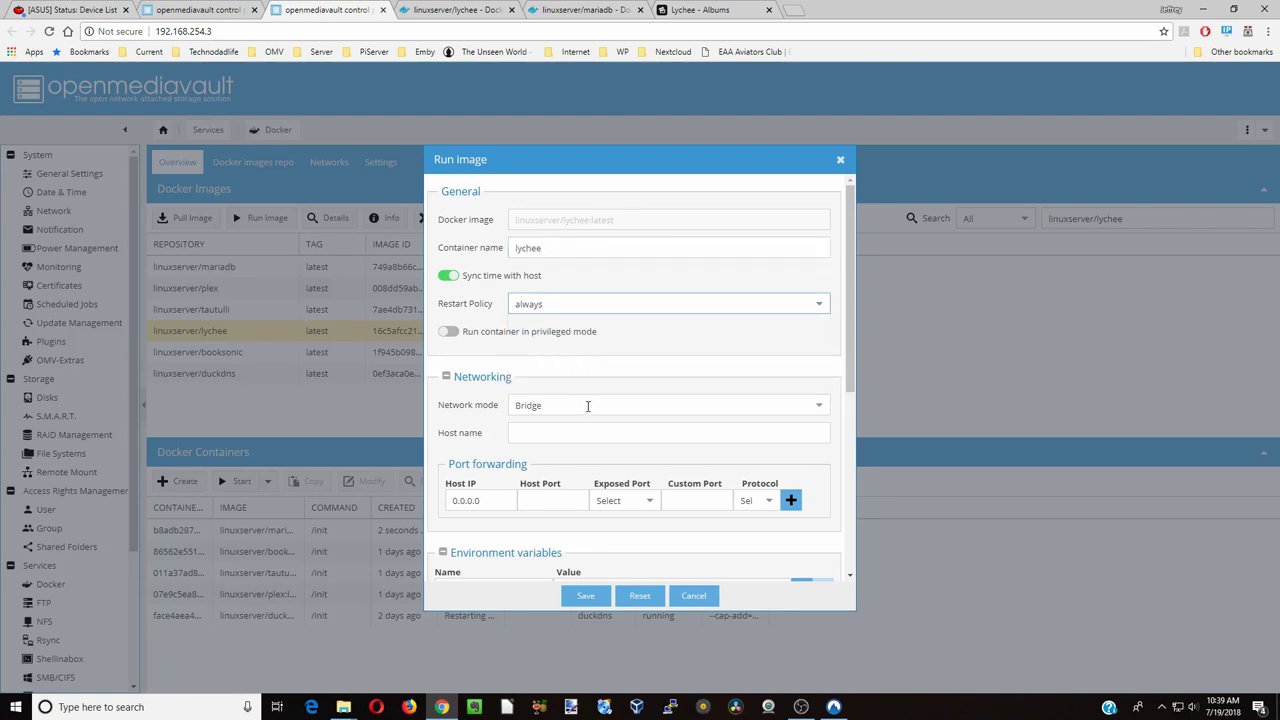
pyautogui.click(650, 505)
pyautogui.click(634, 542)
pyautogui.click(567, 502)
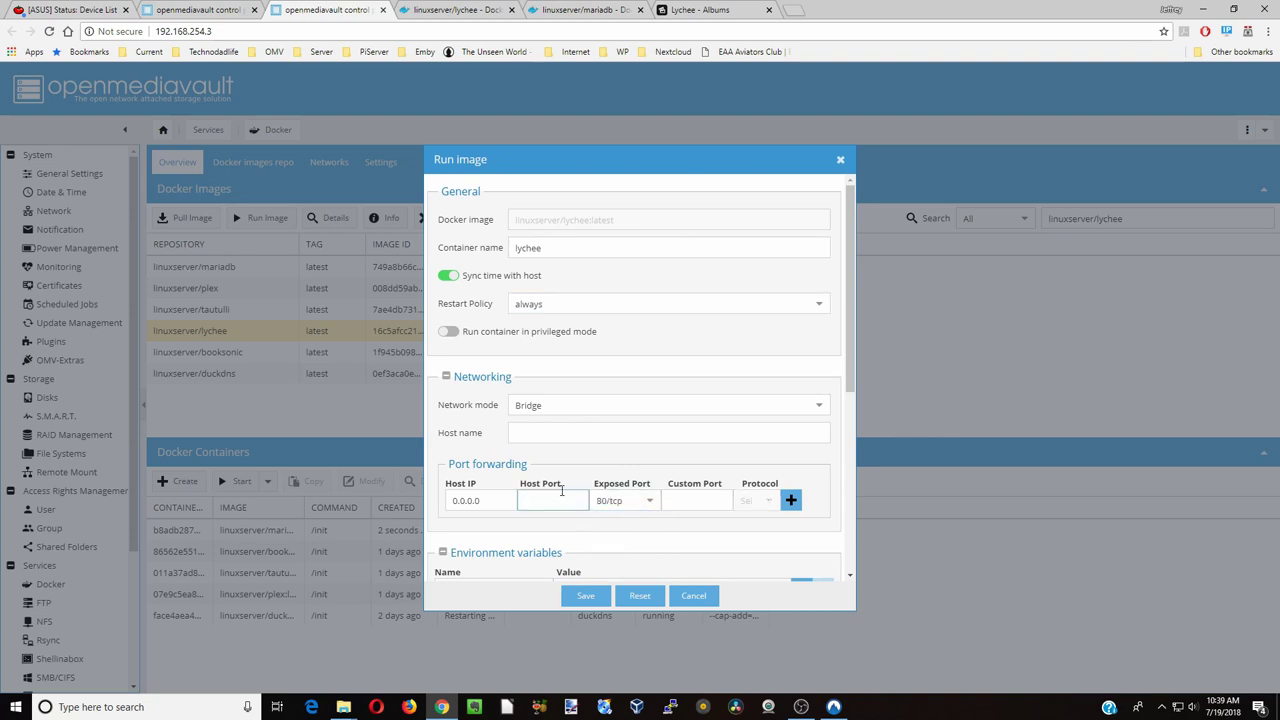
pyautogui.write('81')
pyautogui.click(794, 502)
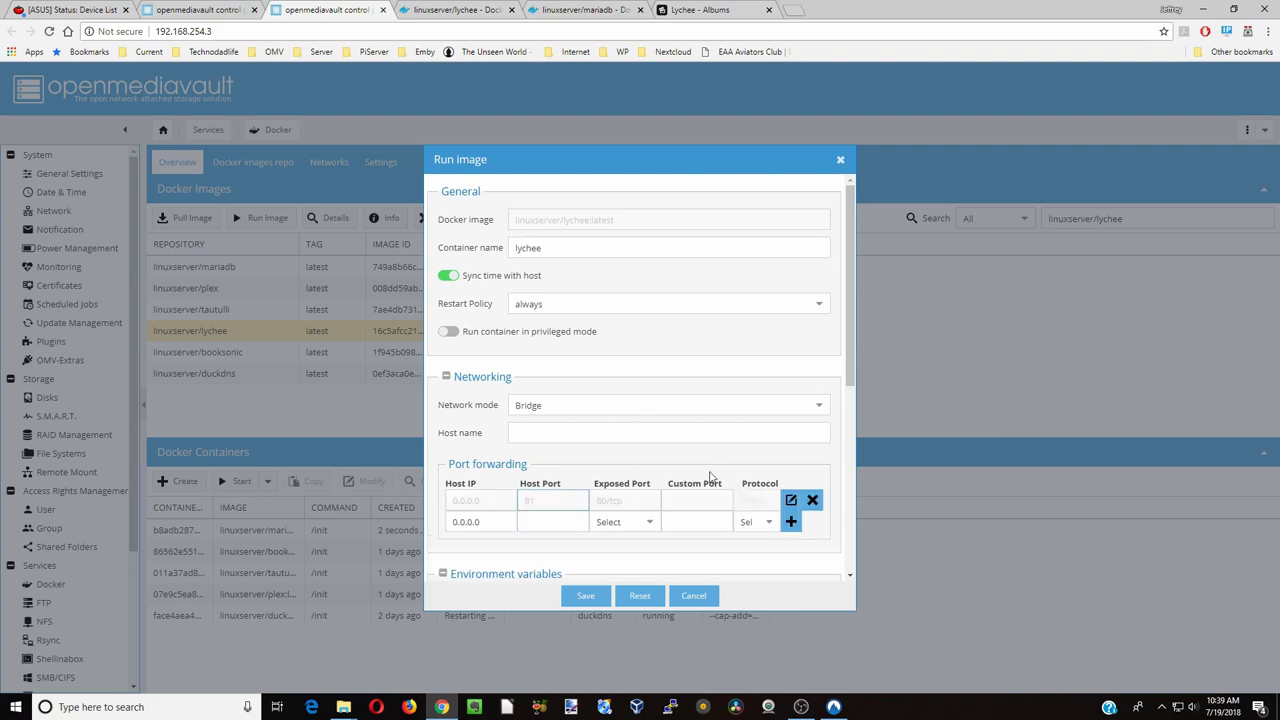
# - Add environment variables PUID=1000 and PGID=100 to the lychee container
pyautogui.scroll(-4, 690, 470)
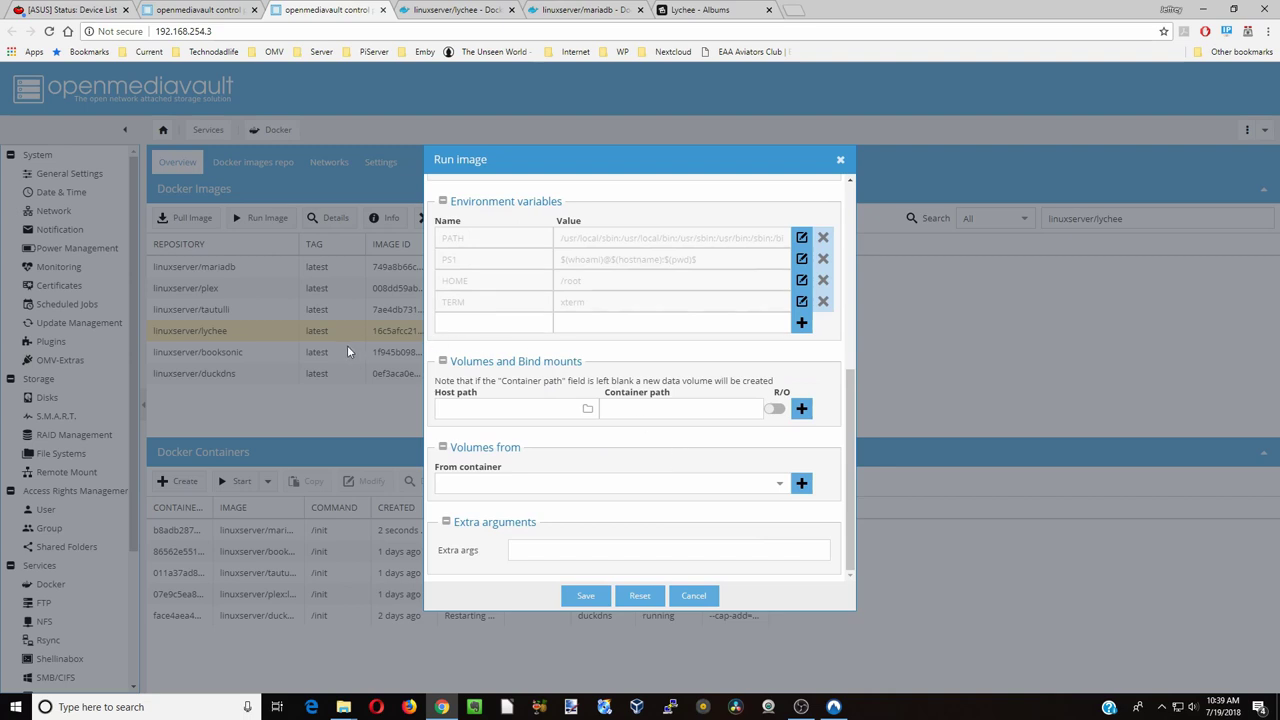
pyautogui.click(502, 326)
pyautogui.write('PUID')
pyautogui.press('Tab')
pyautogui.write('1')
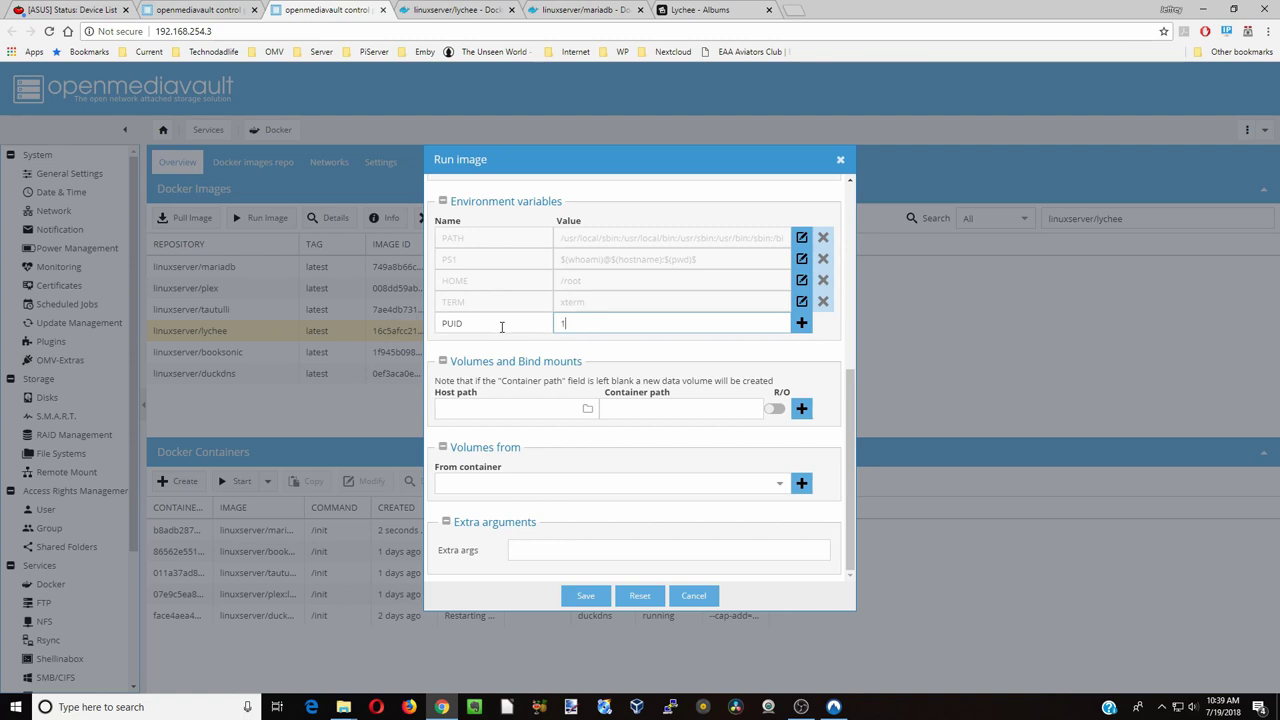
pyautogui.click(801, 323)
pyautogui.click(502, 344)
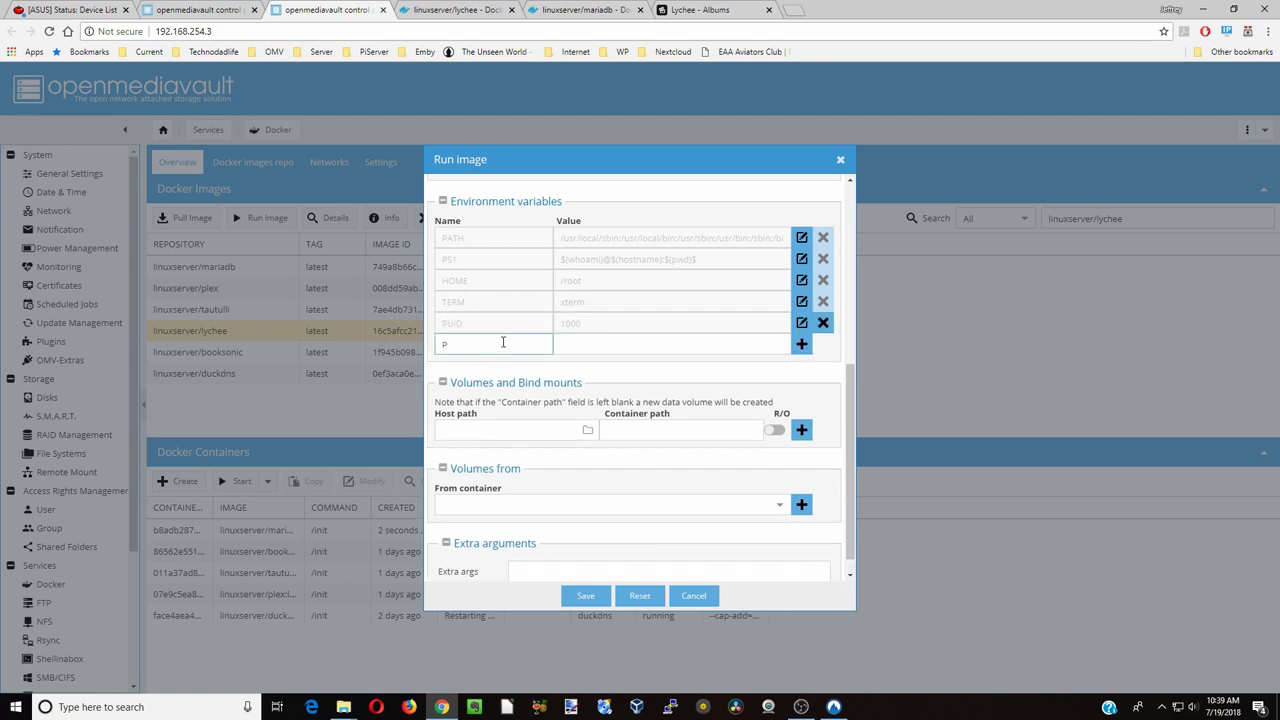
pyautogui.press('Tab')
pyautogui.write('100')
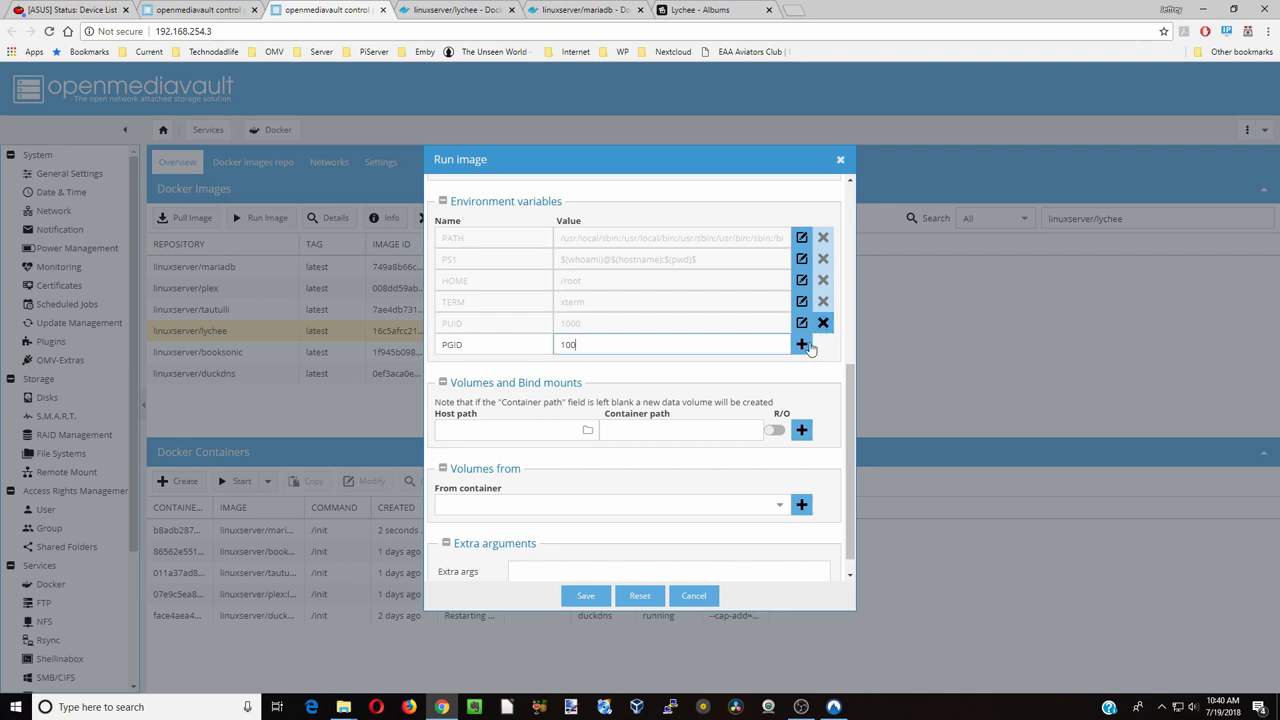
pyautogui.click(801, 344)
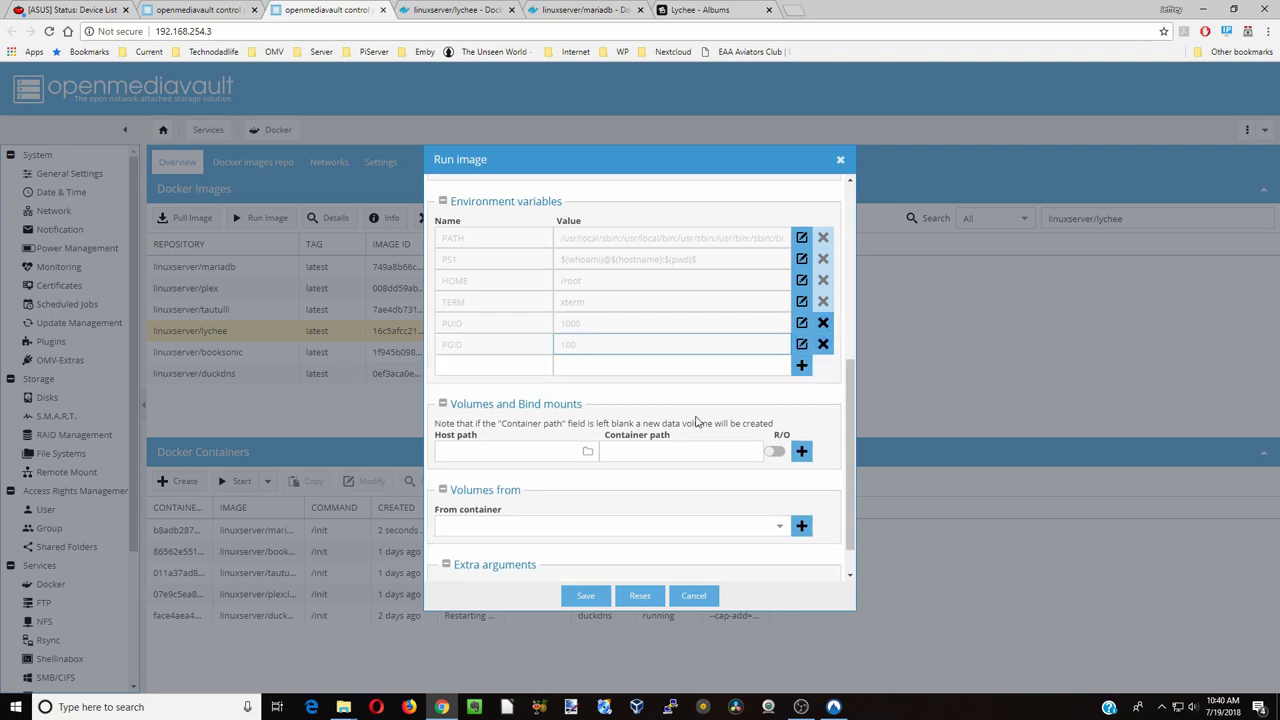
pyautogui.click(643, 451)
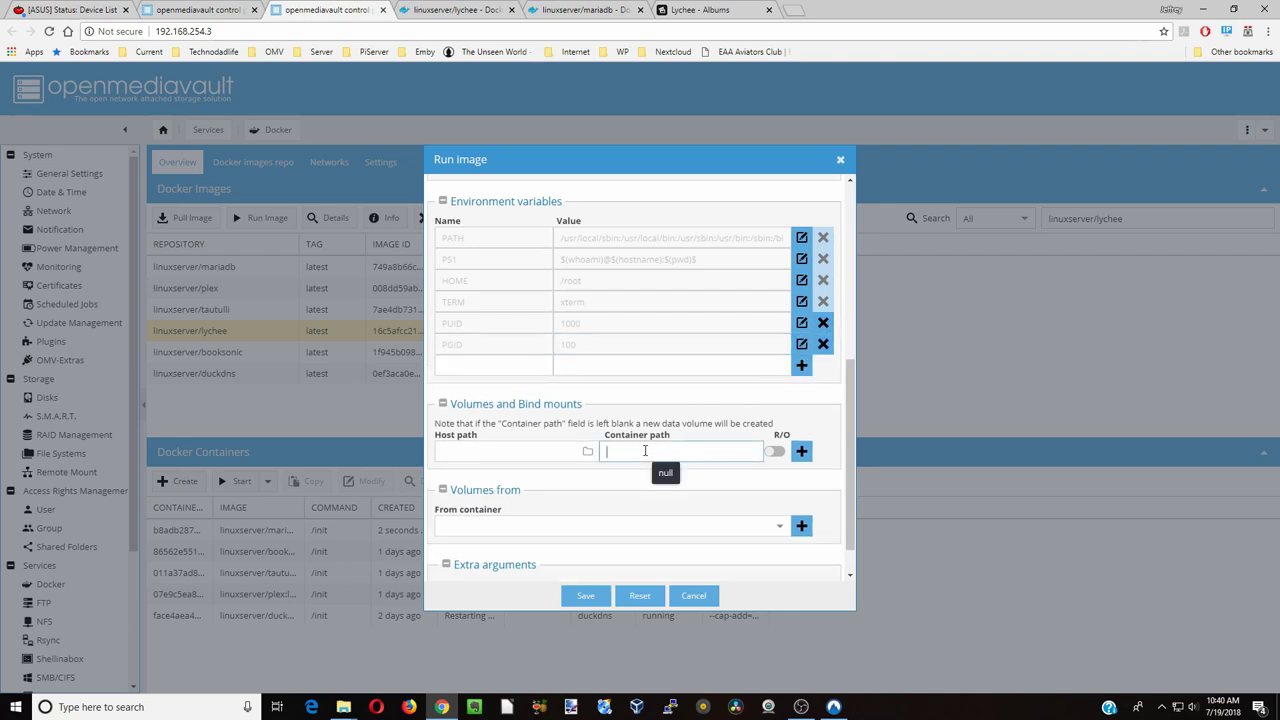
# - Bind-mount /sharedfolders/AppData/Lychee to /config for the lychee container
pyautogui.write('/config')
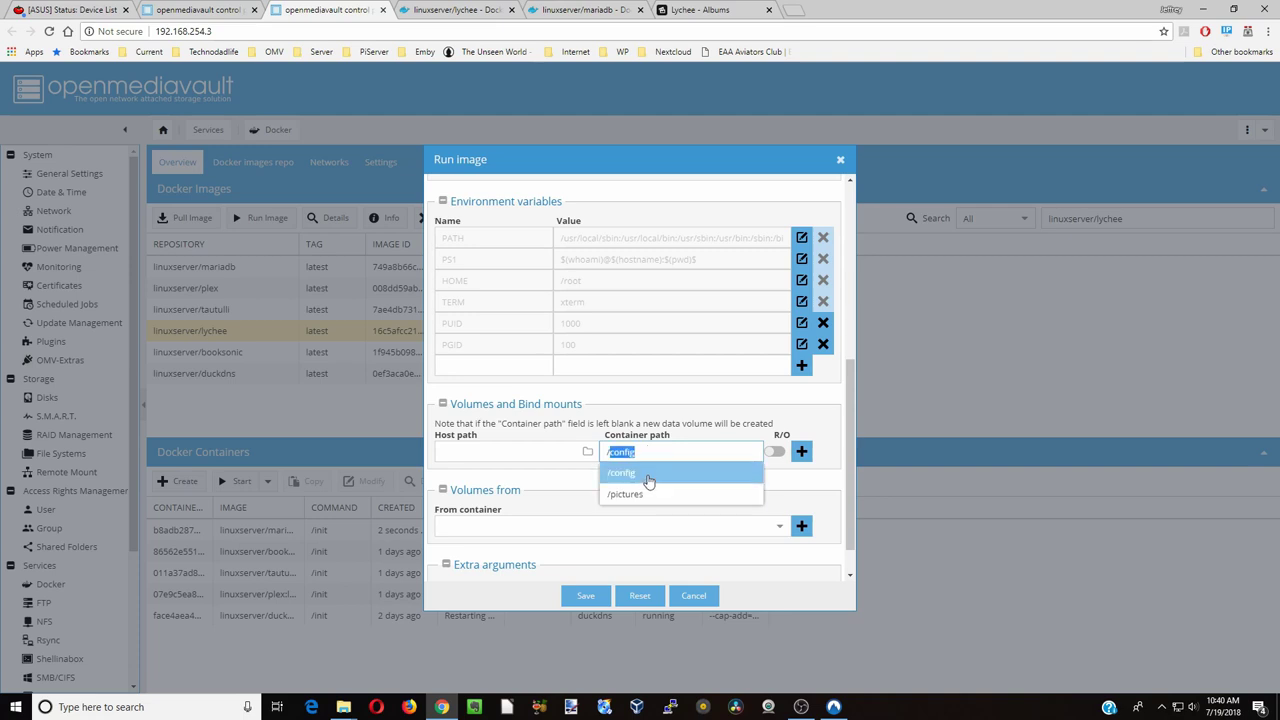
pyautogui.click(643, 472)
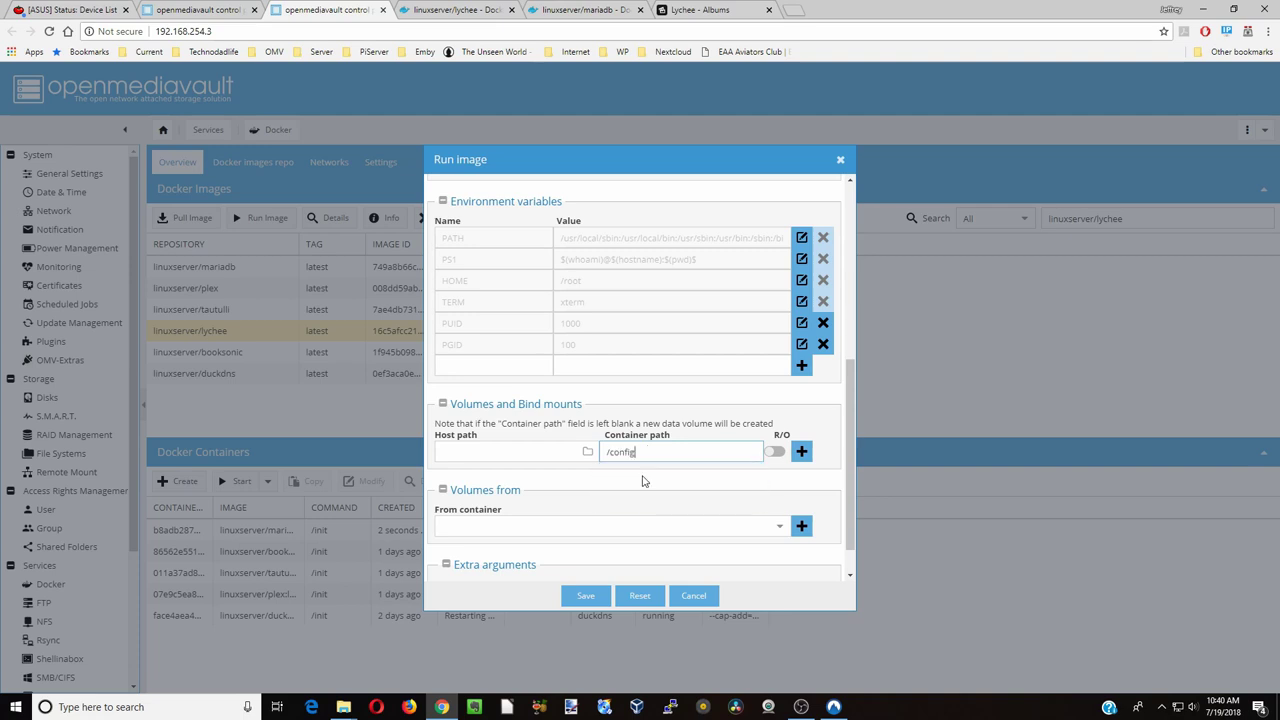
pyautogui.click(589, 453)
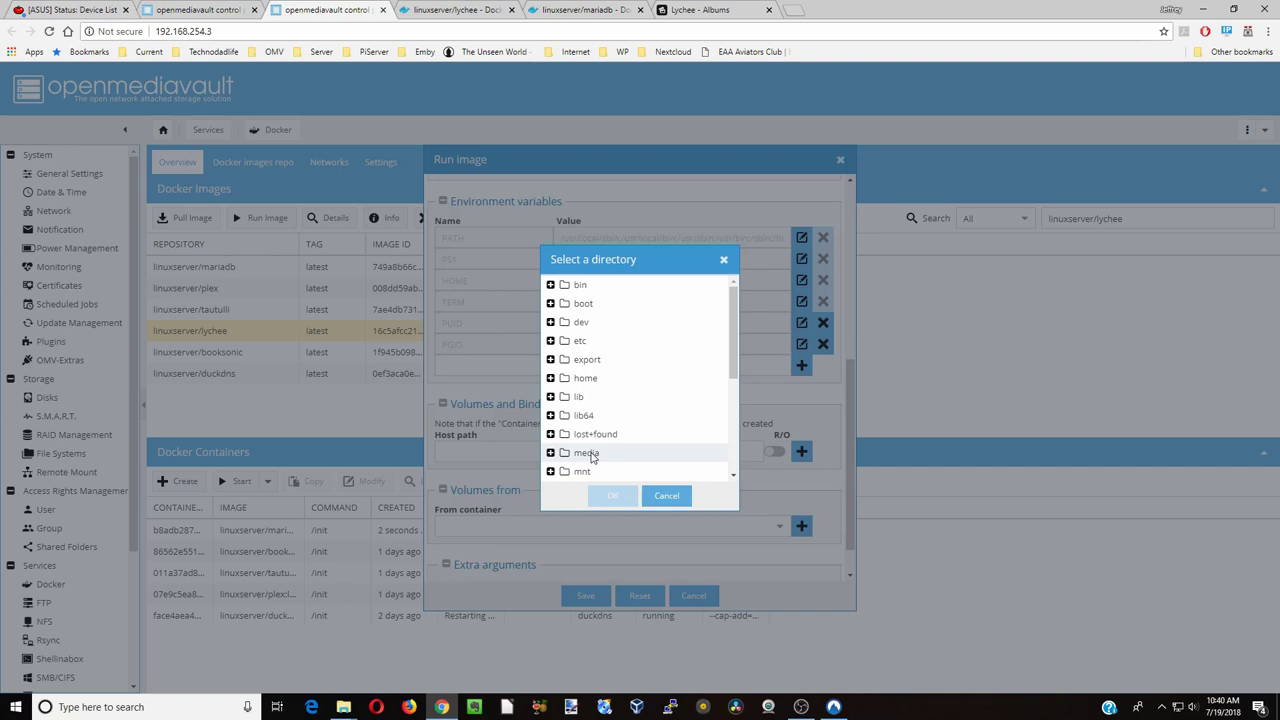
pyautogui.scroll(-3, 603, 415)
pyautogui.doubleClick(603, 383)
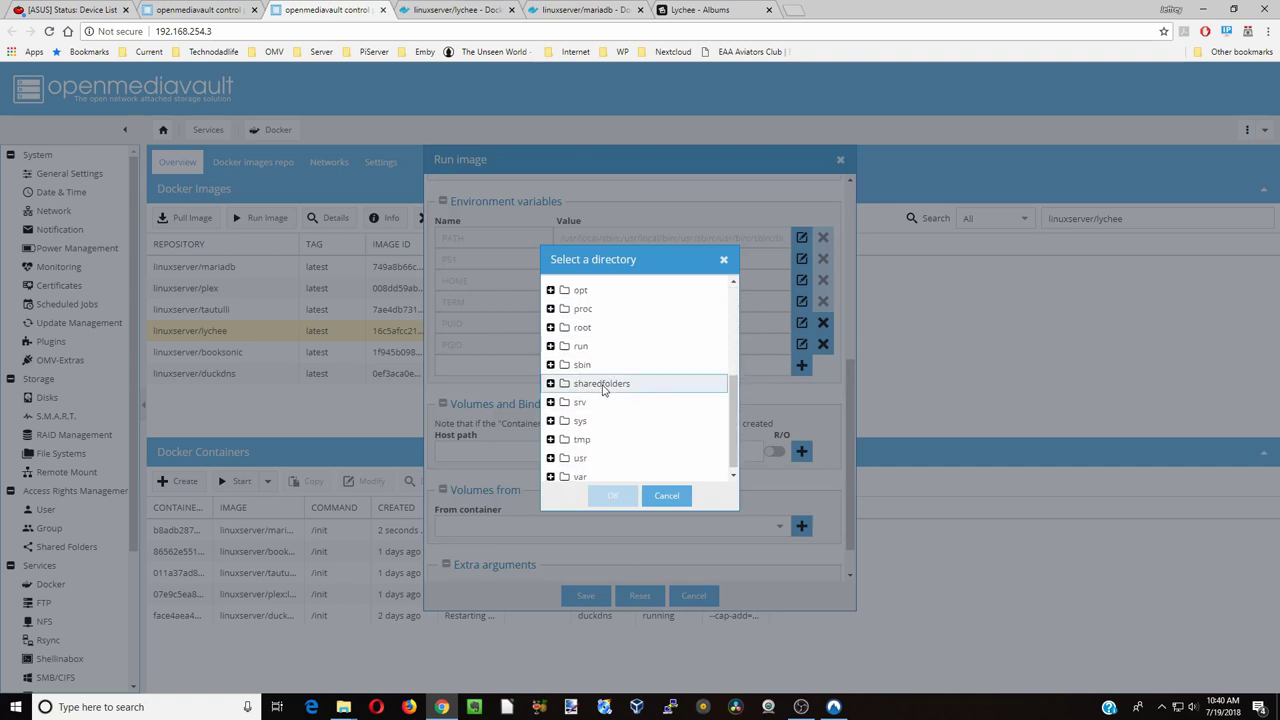
pyautogui.doubleClick(605, 402)
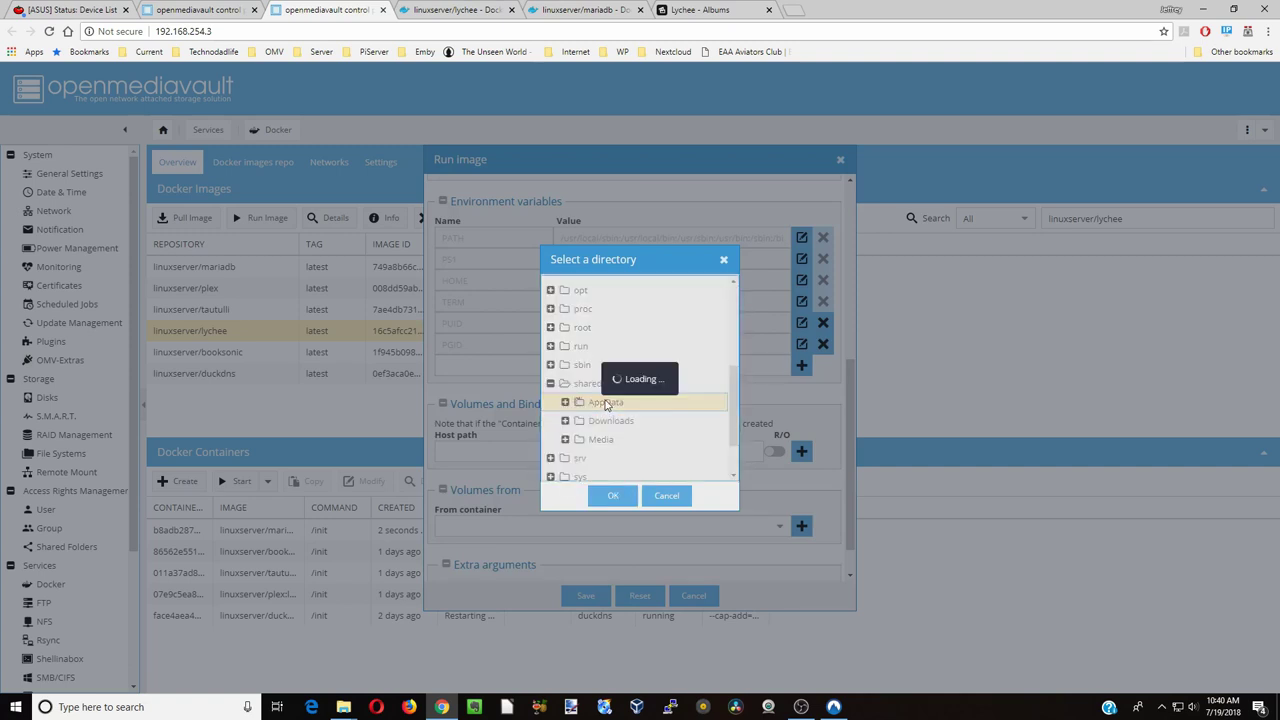
pyautogui.scroll(-2, 633, 410)
pyautogui.click(628, 386)
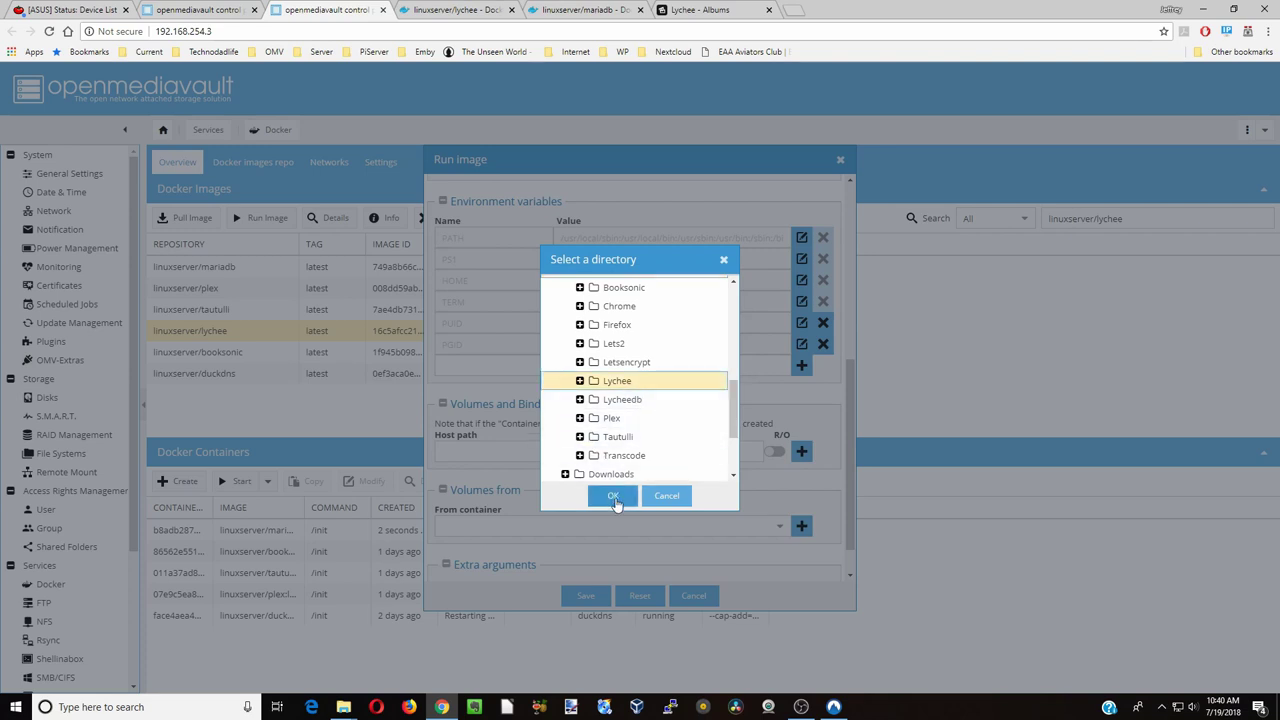
pyautogui.click(616, 499)
pyautogui.click(801, 452)
# - Start a second bind mount with /pictures as the container path
pyautogui.click(693, 472)
pyautogui.press('Down')
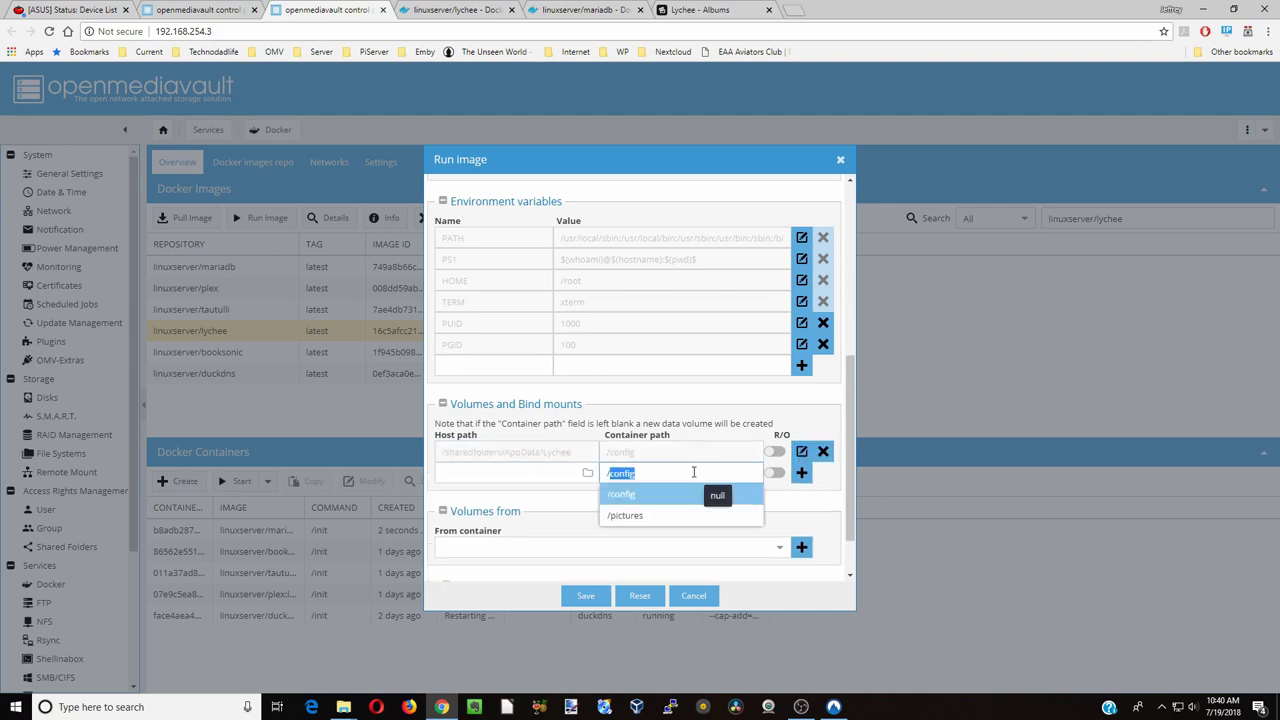
pyautogui.click(643, 516)
pyautogui.click(591, 479)
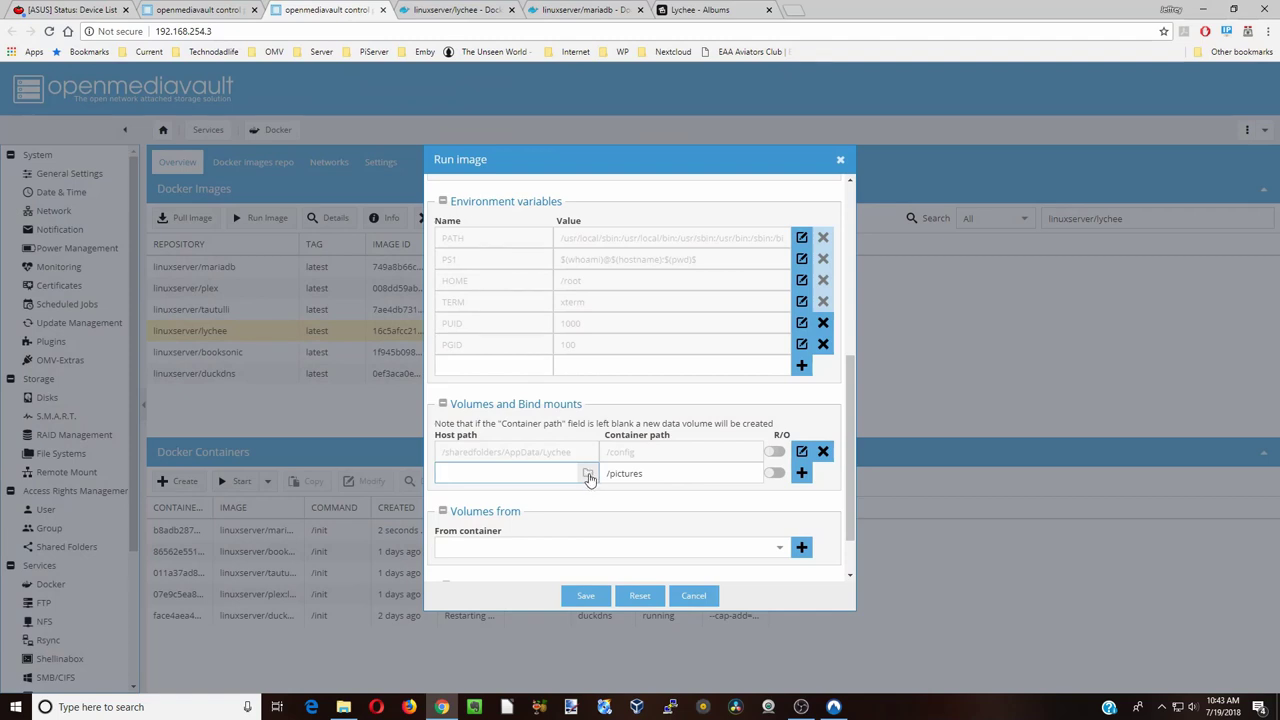
# - In File Explorer, confirm ELITE's Media\Photos folder holds a 2018-04-11 folder, then minimise it
pyautogui.click(343, 707)
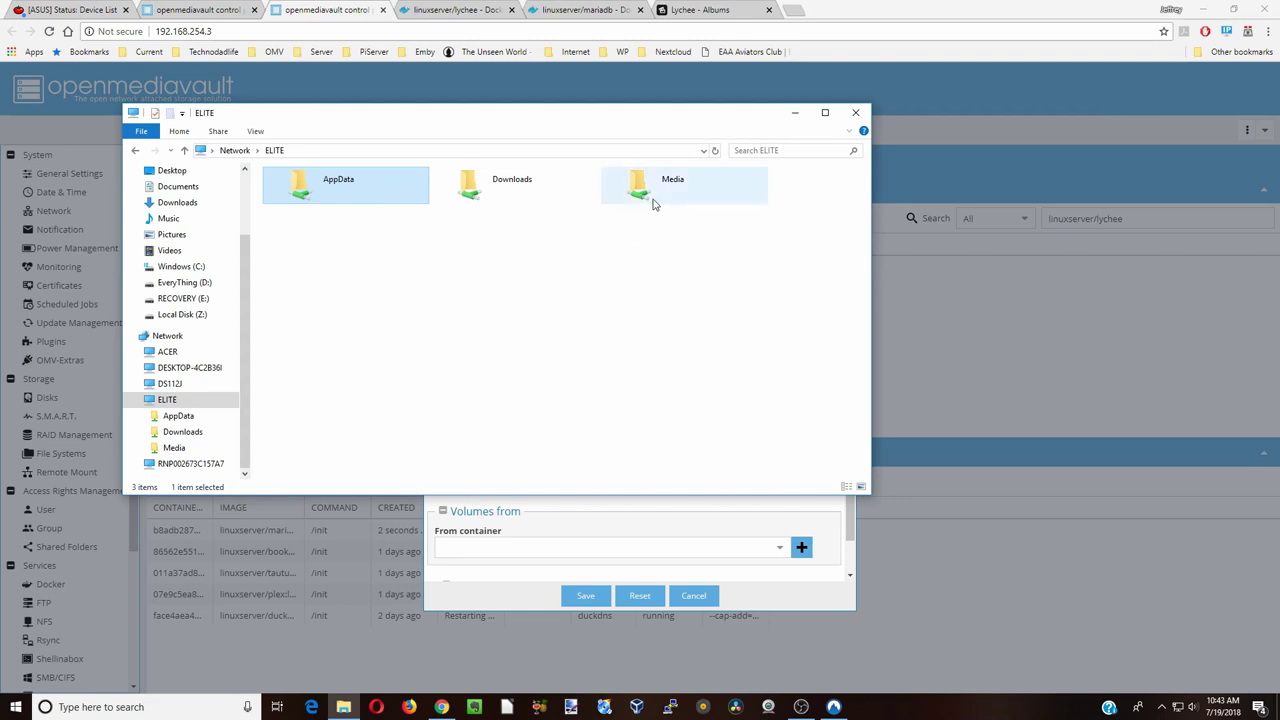
pyautogui.doubleClick(655, 203)
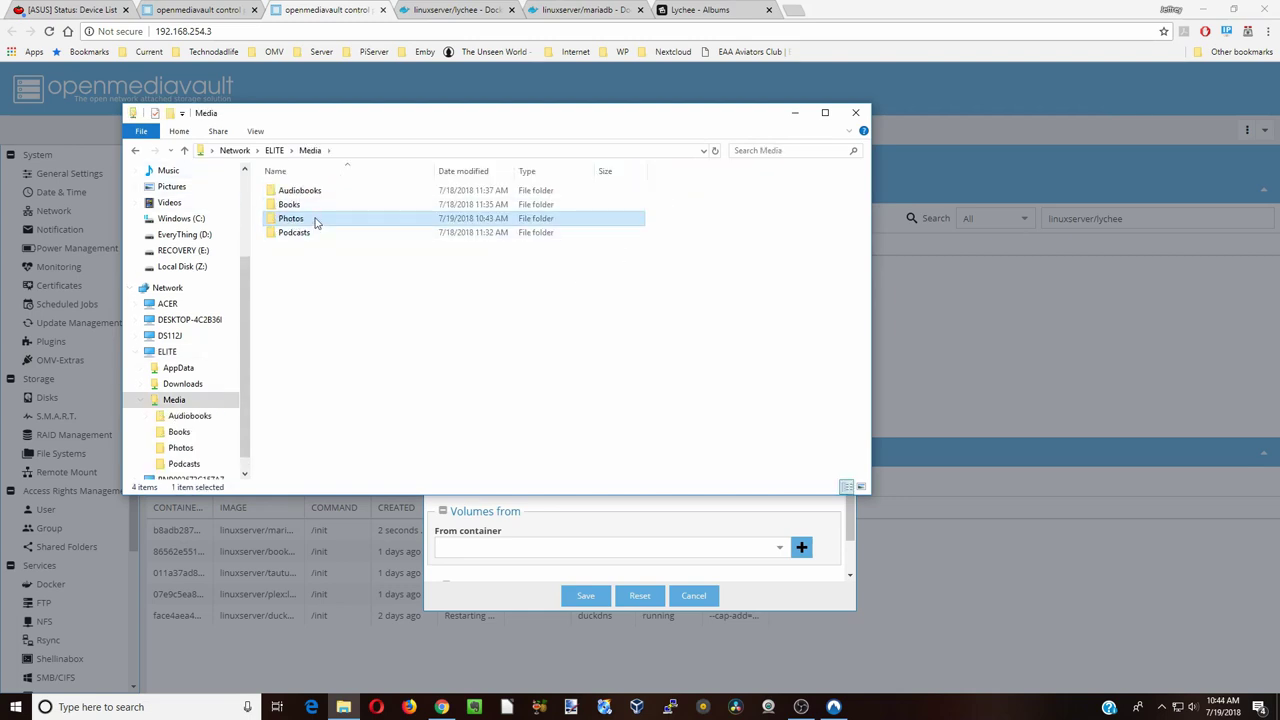
pyautogui.doubleClick(315, 223)
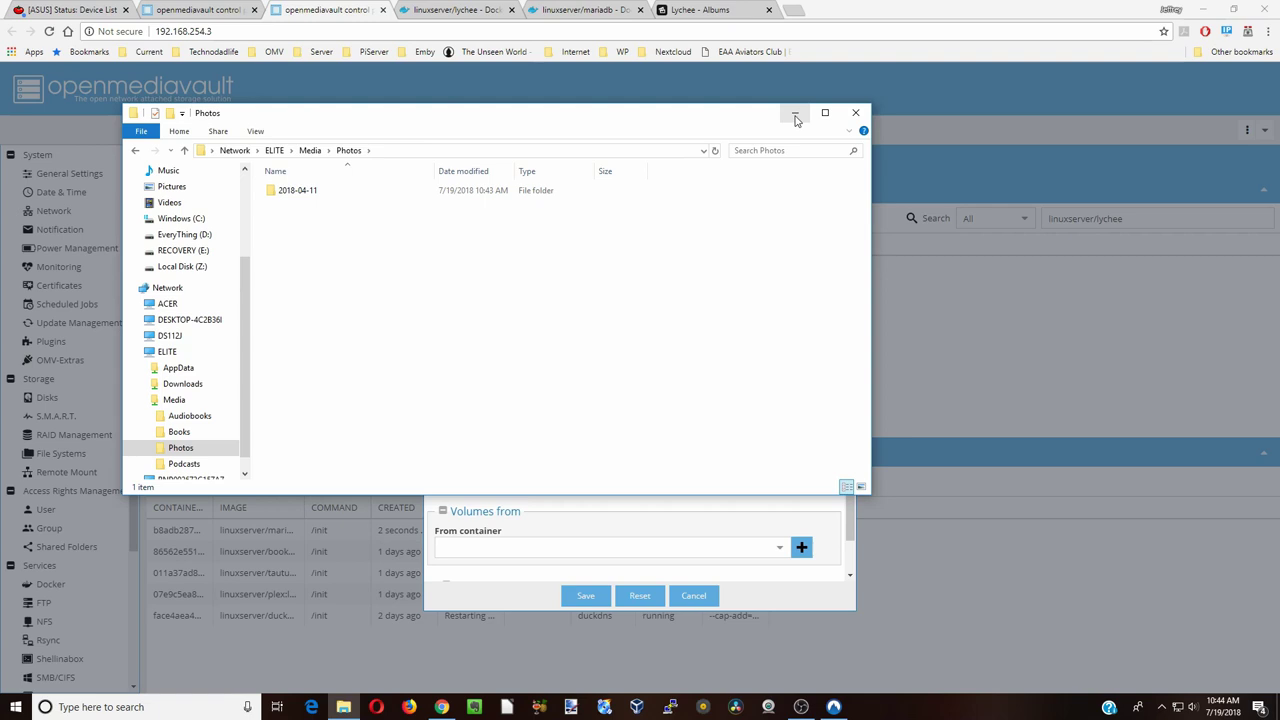
pyautogui.click(795, 116)
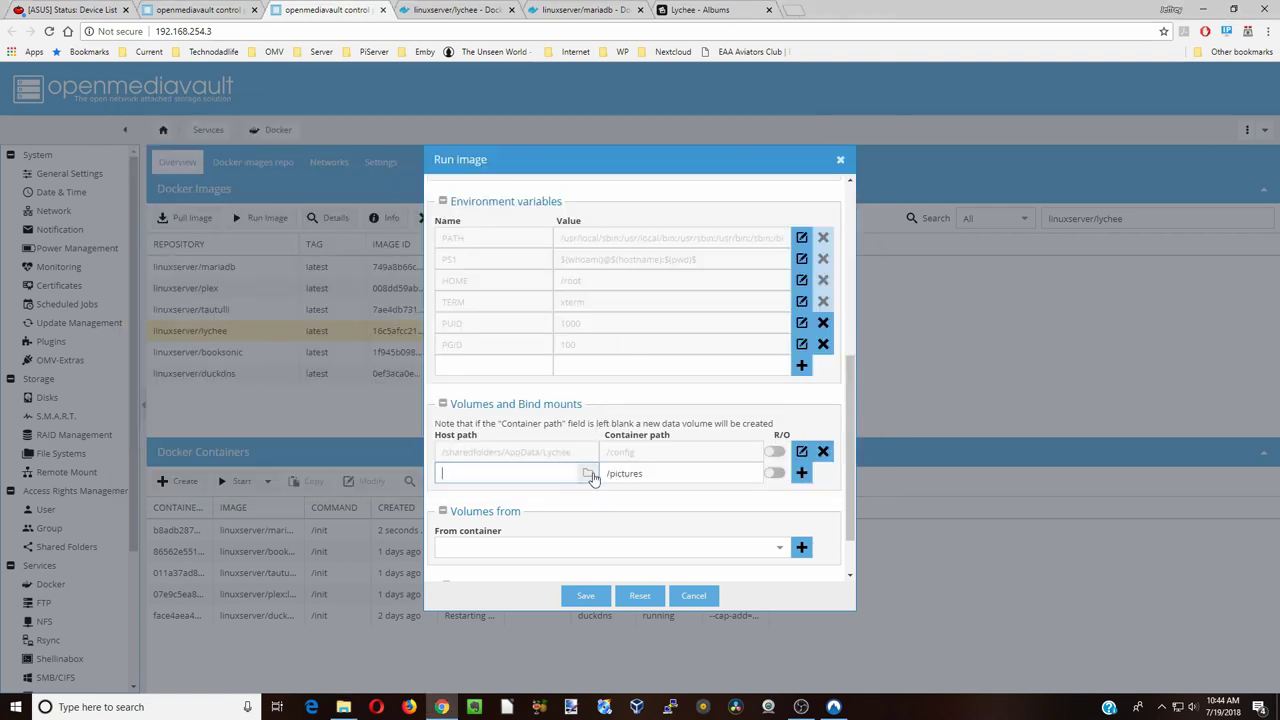
# - Add a second lychee bind mount mapping host path /sharedfolders/Media/Photos to /pictures
pyautogui.click(588, 475)
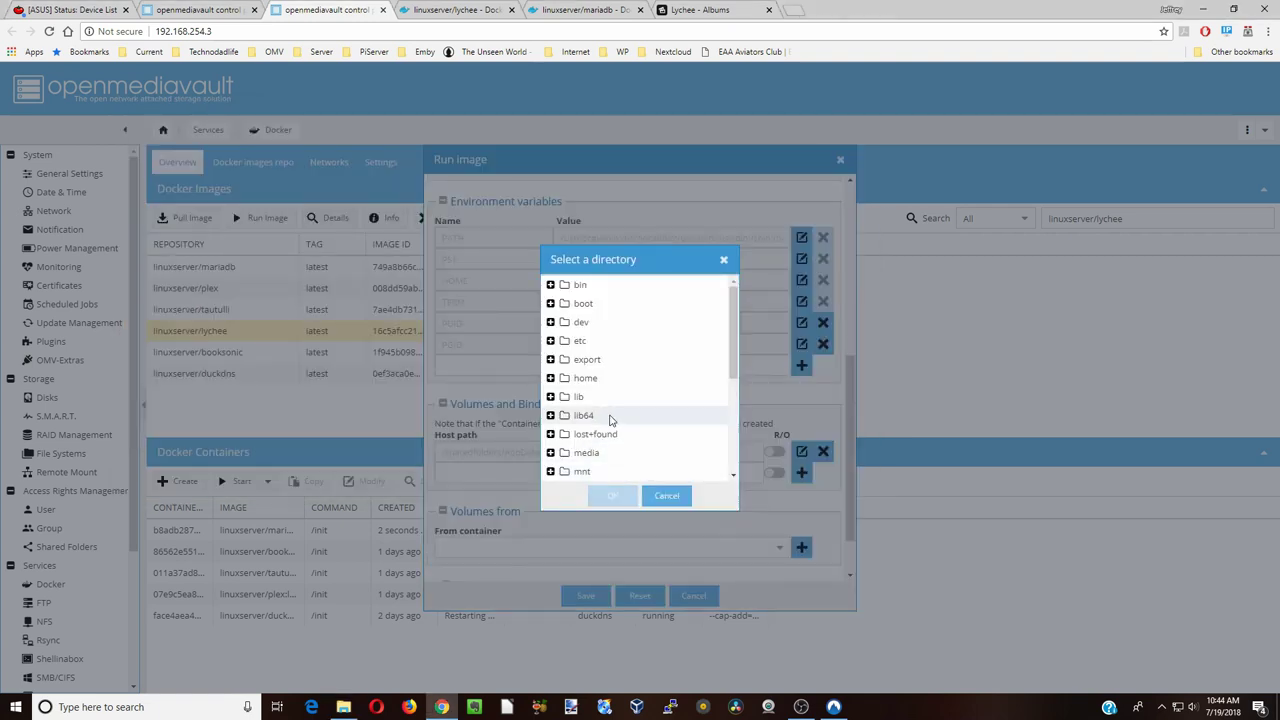
pyautogui.scroll(-3, 609, 418)
pyautogui.doubleClick(603, 451)
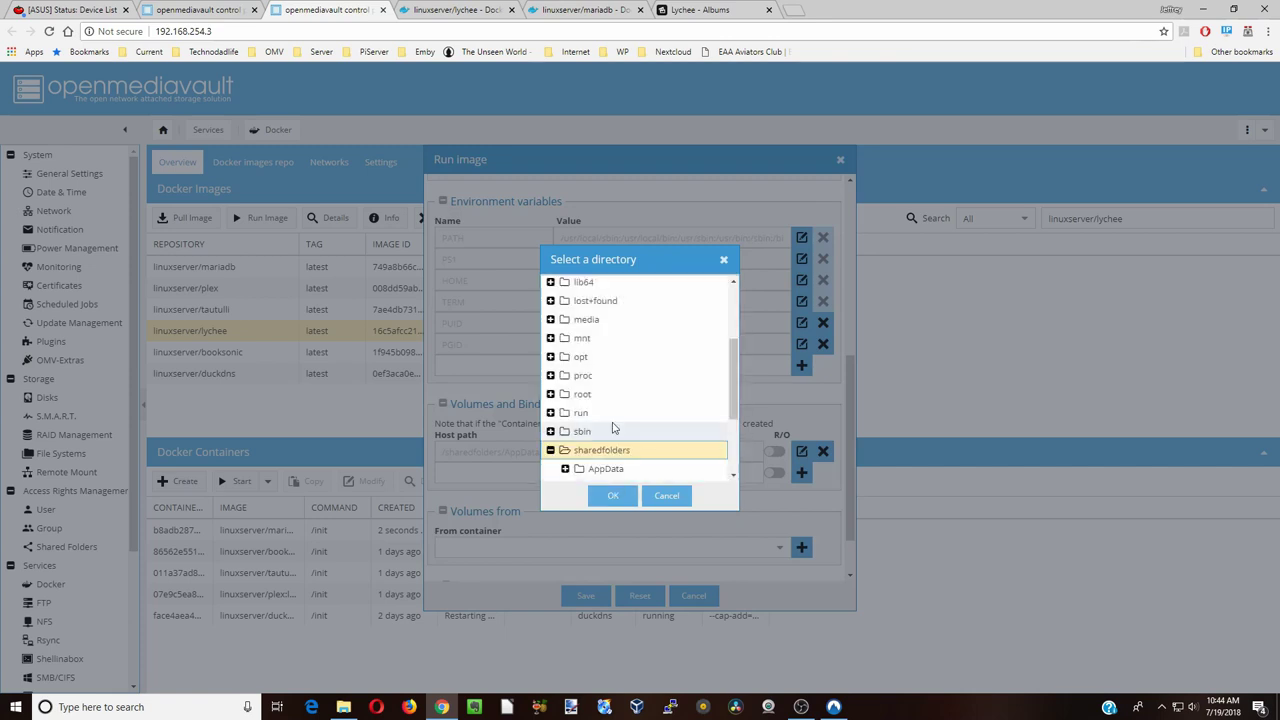
pyautogui.scroll(-3, 610, 430)
pyautogui.doubleClick(603, 380)
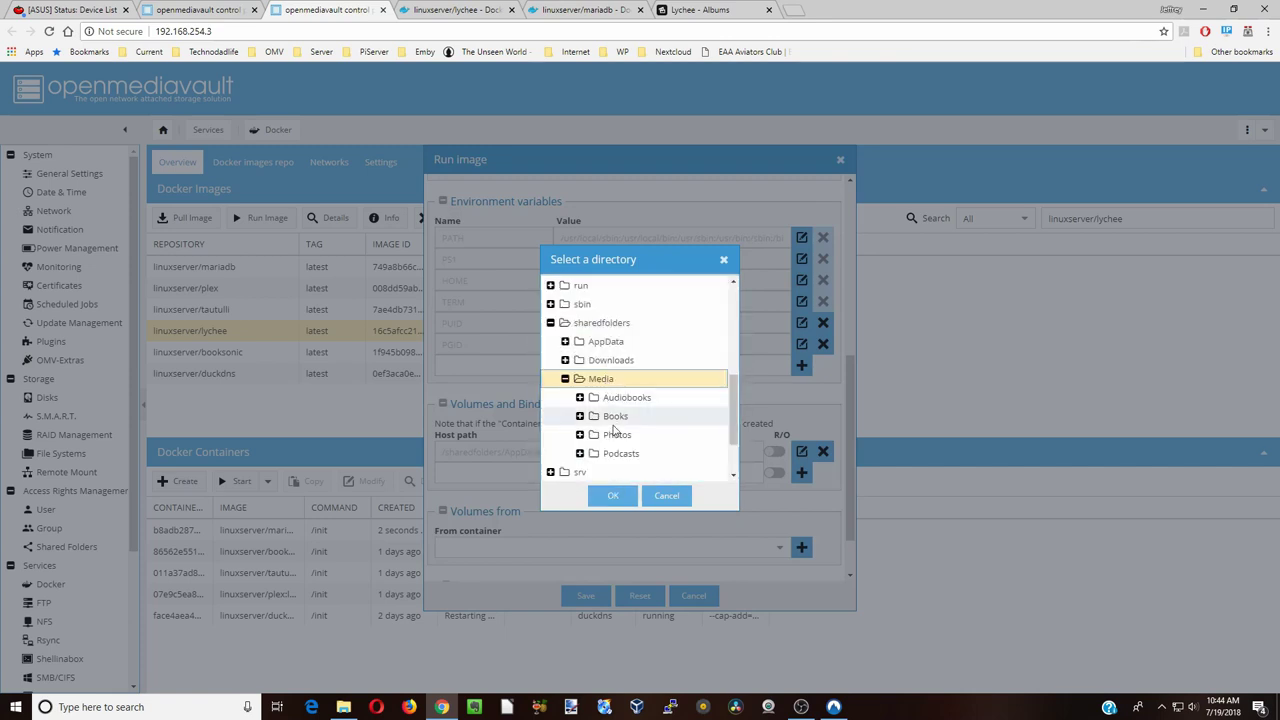
pyautogui.click(617, 437)
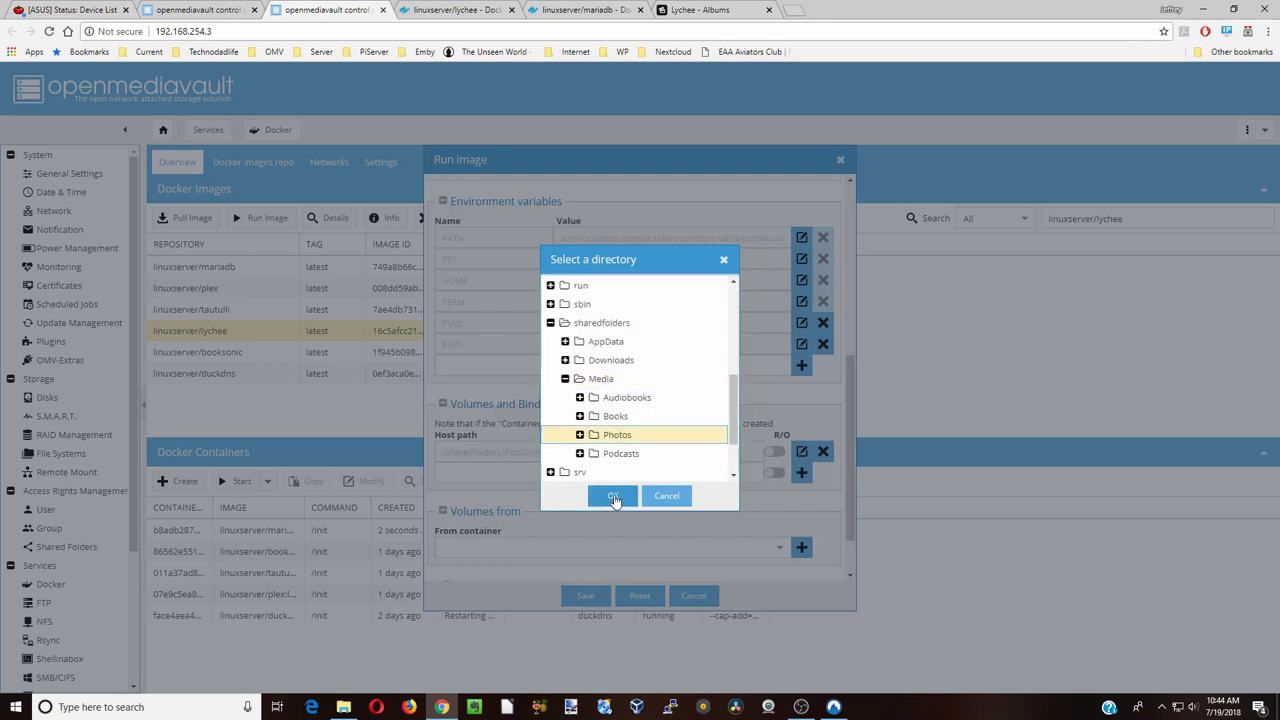
pyautogui.click(613, 495)
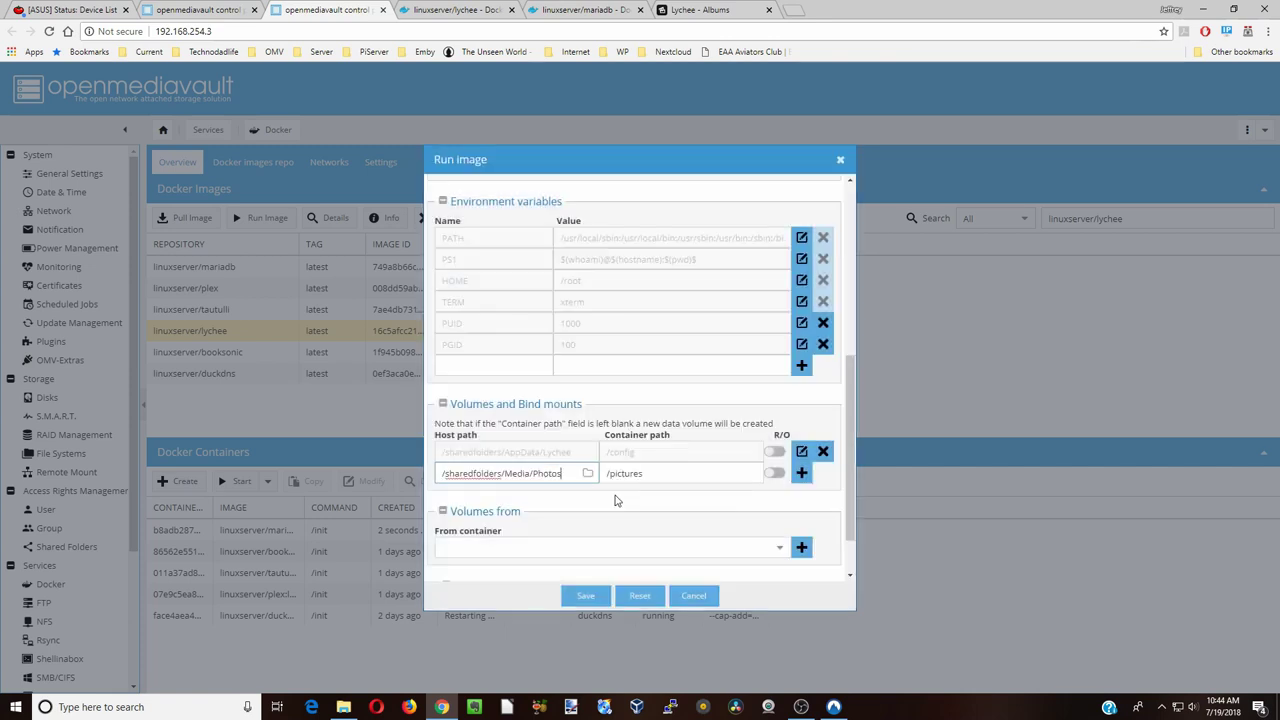
pyautogui.click(797, 478)
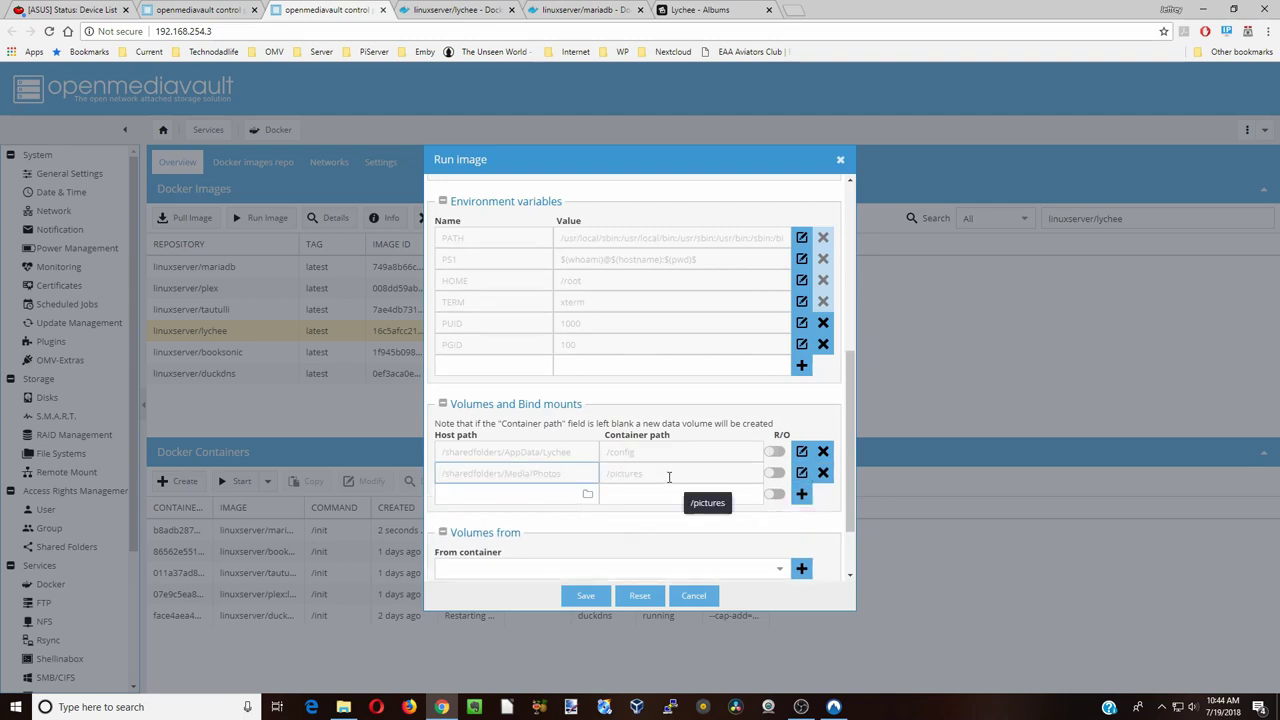
pyautogui.scroll(-1, 668, 476)
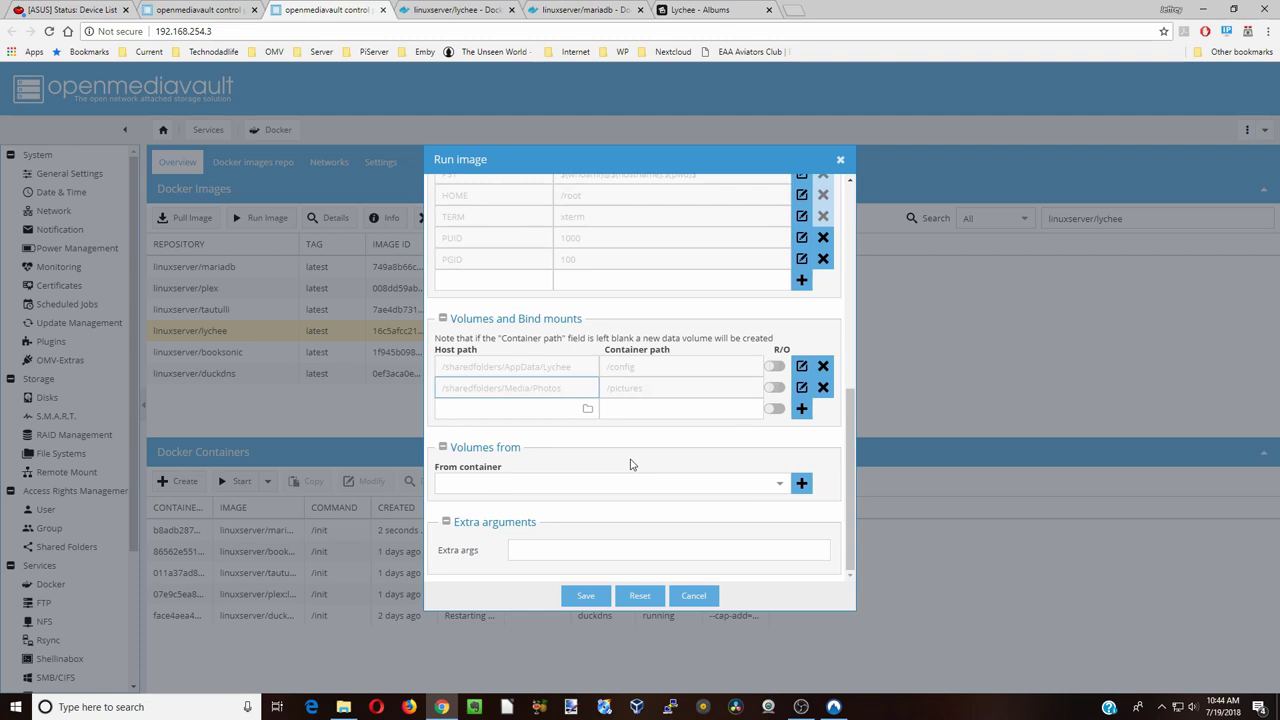
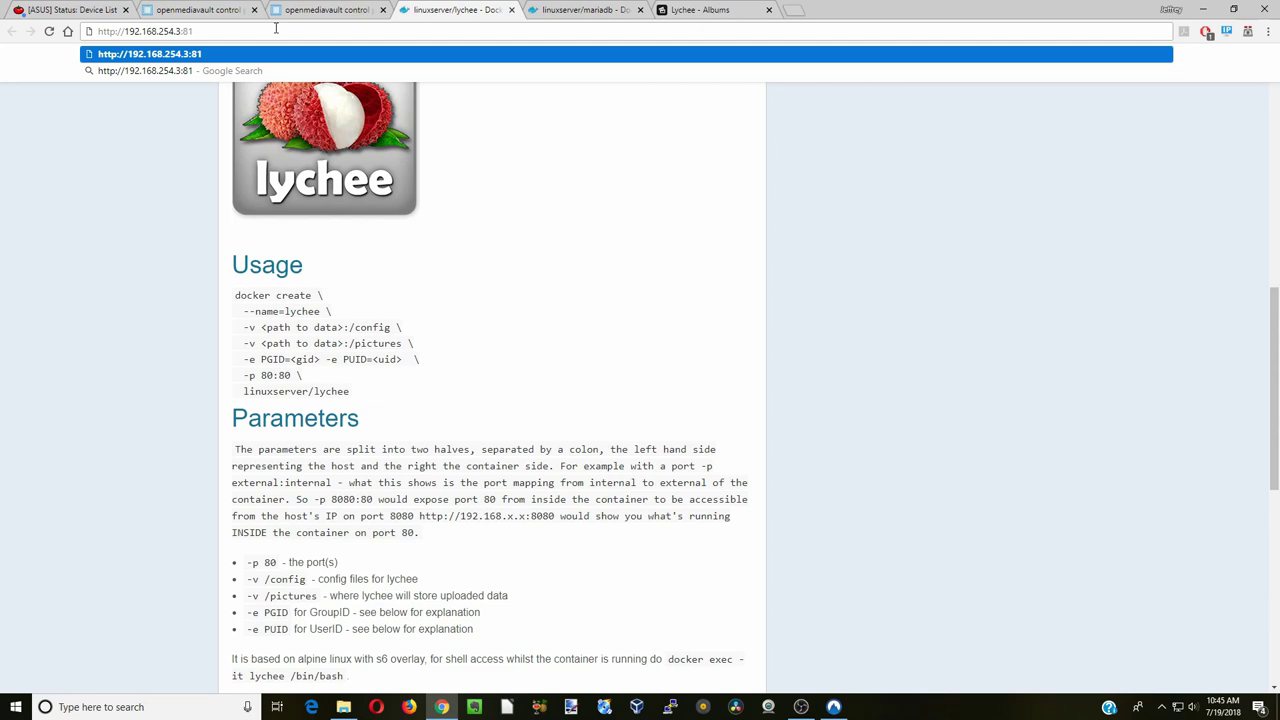
pyautogui.press('Return')
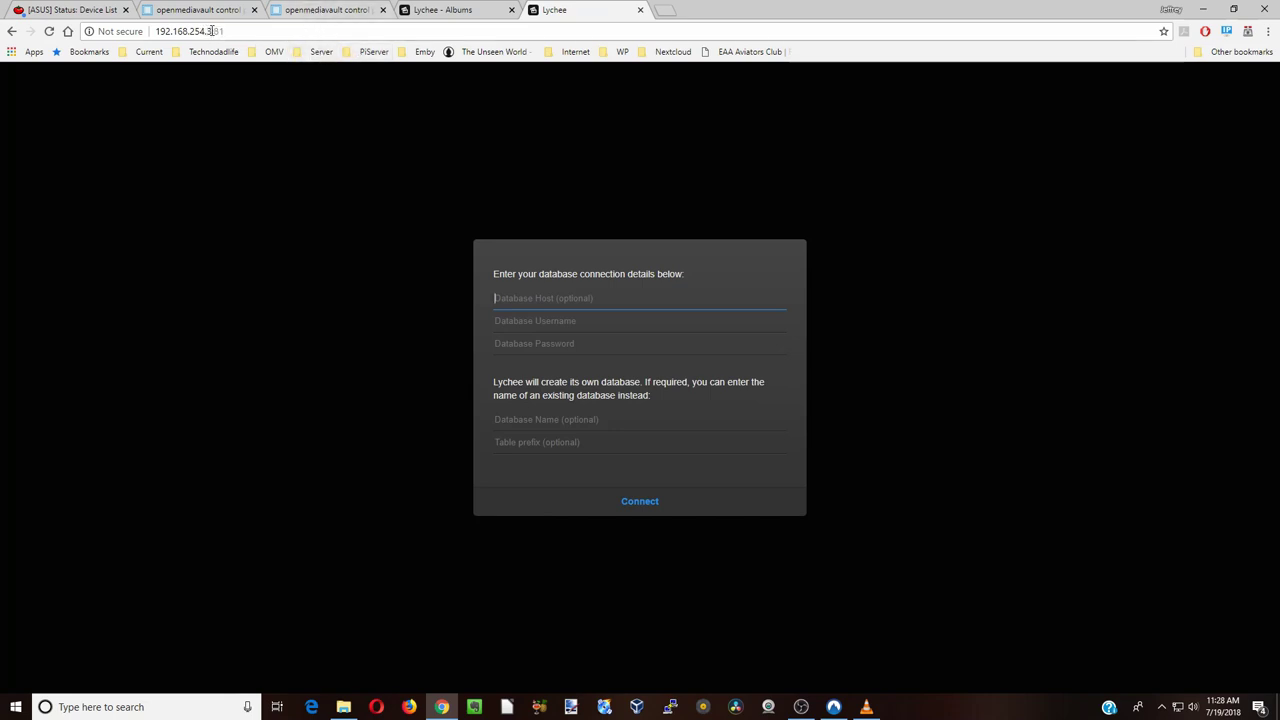
pyautogui.moveTo(212, 32); pyautogui.dragTo(152, 32)
pyautogui.rightClick(172, 32)
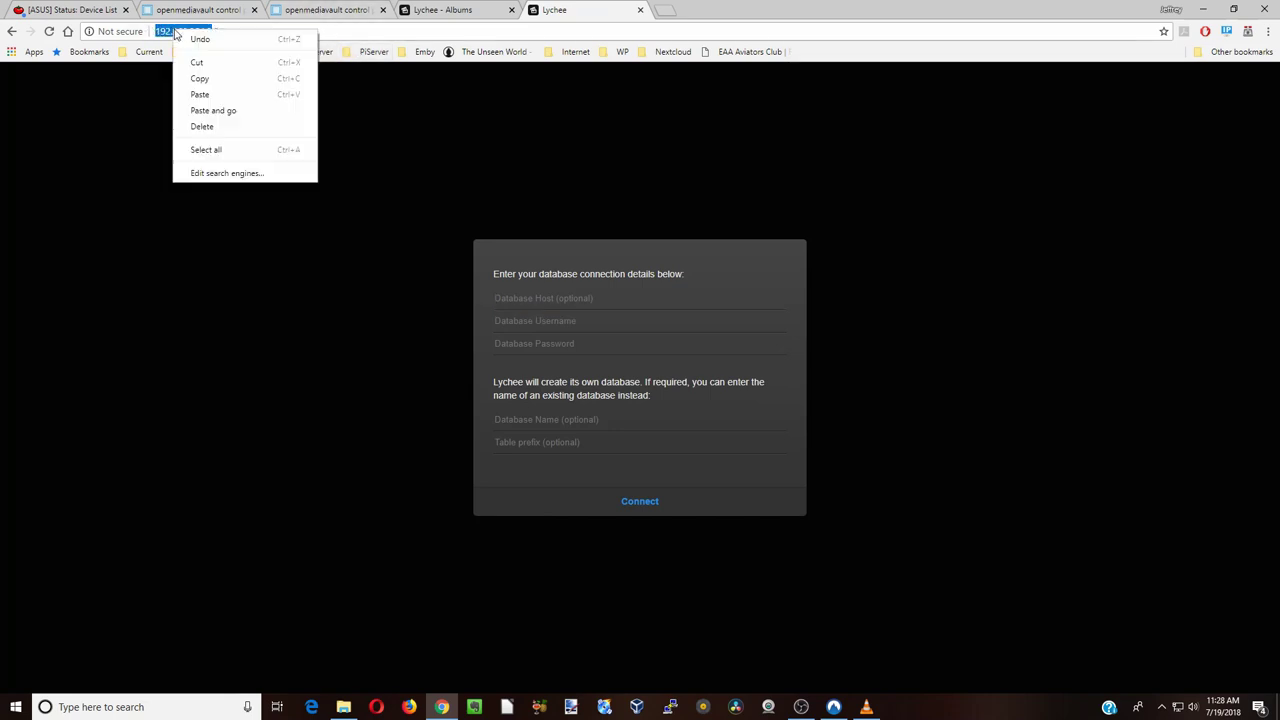
pyautogui.click(206, 84)
pyautogui.rightClick(535, 298)
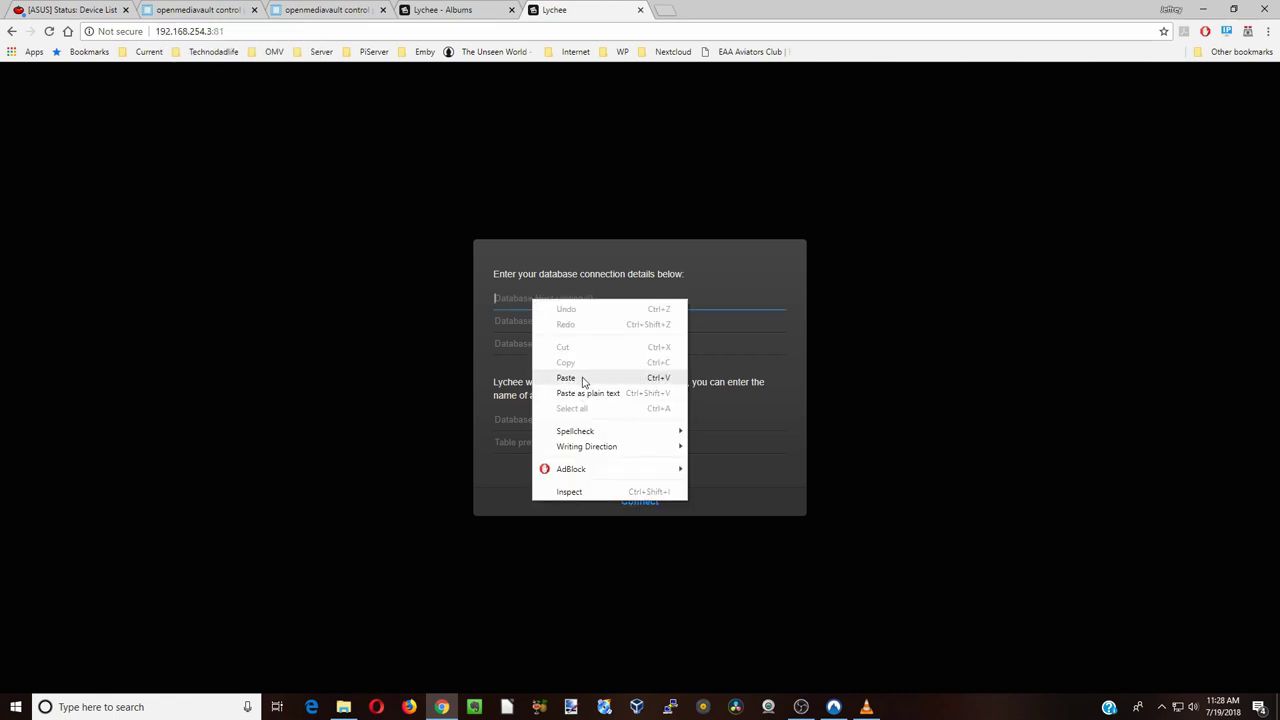
pyautogui.click(586, 374)
pyautogui.moveTo(516, 298); pyautogui.dragTo(478, 303)
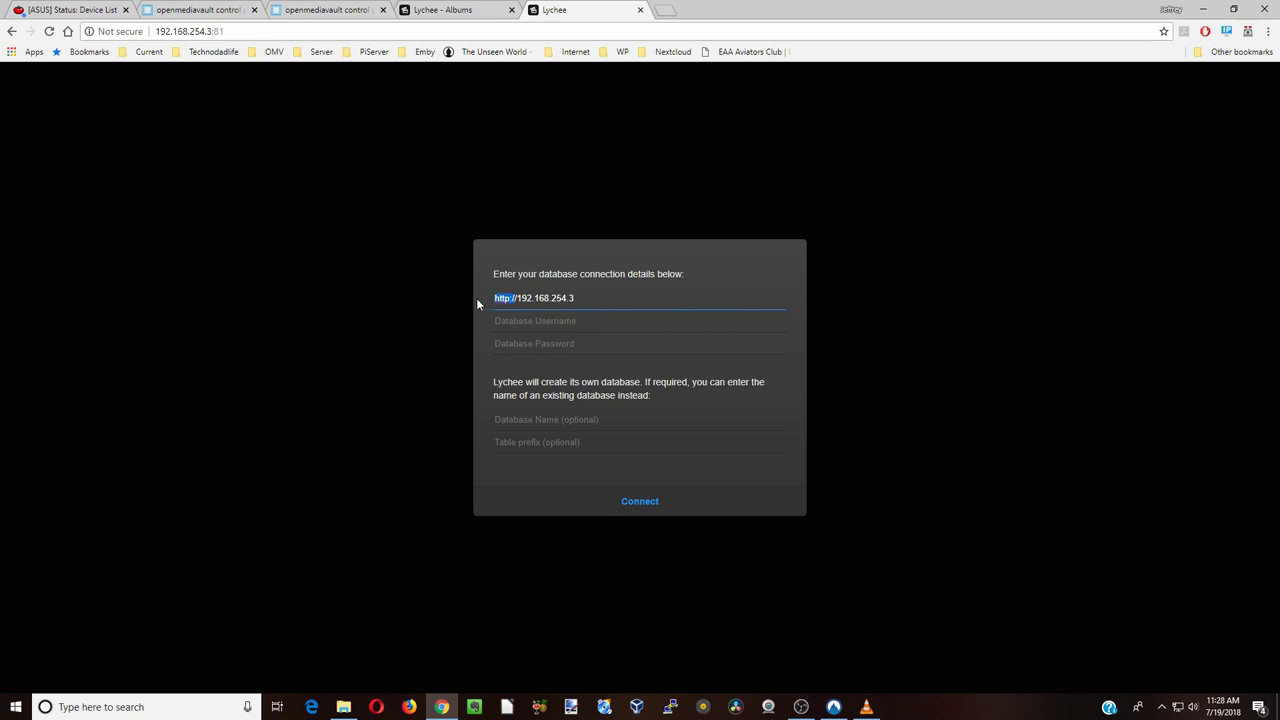
pyautogui.press('BackSpace')
# - Enter database user root and the database password, then connect
pyautogui.click(547, 320)
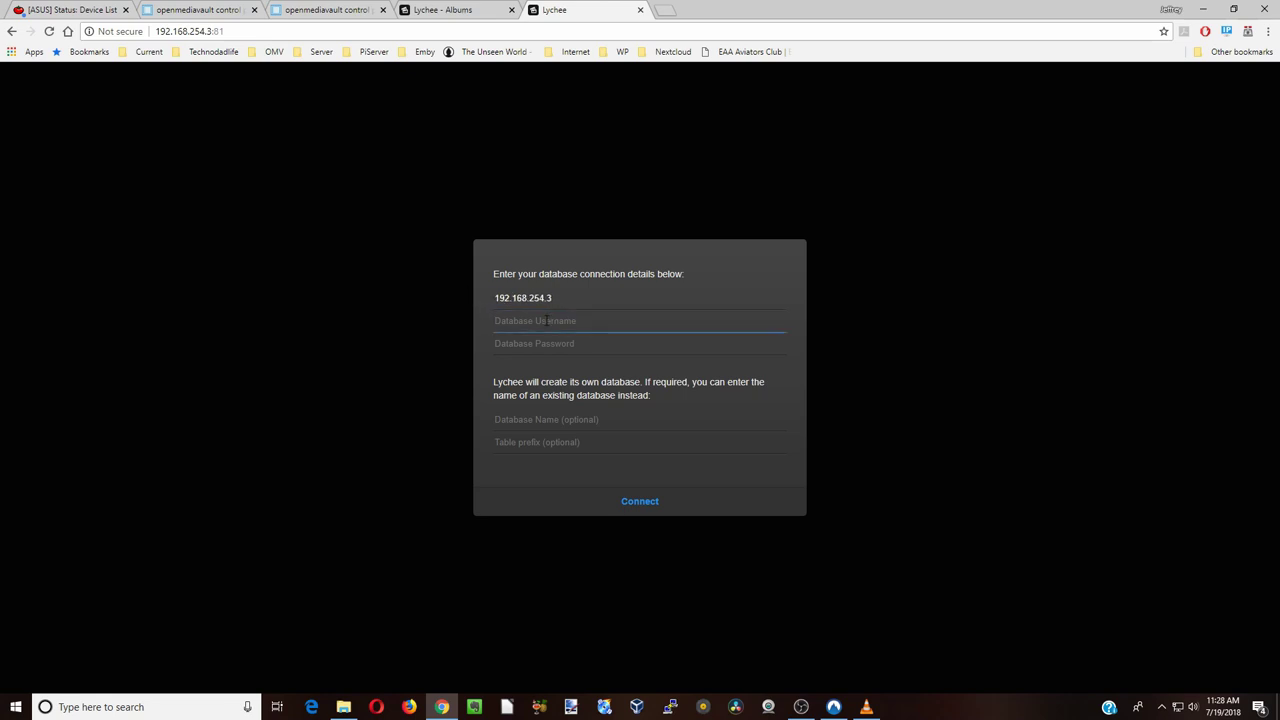
pyautogui.write('root')
pyautogui.click(538, 343)
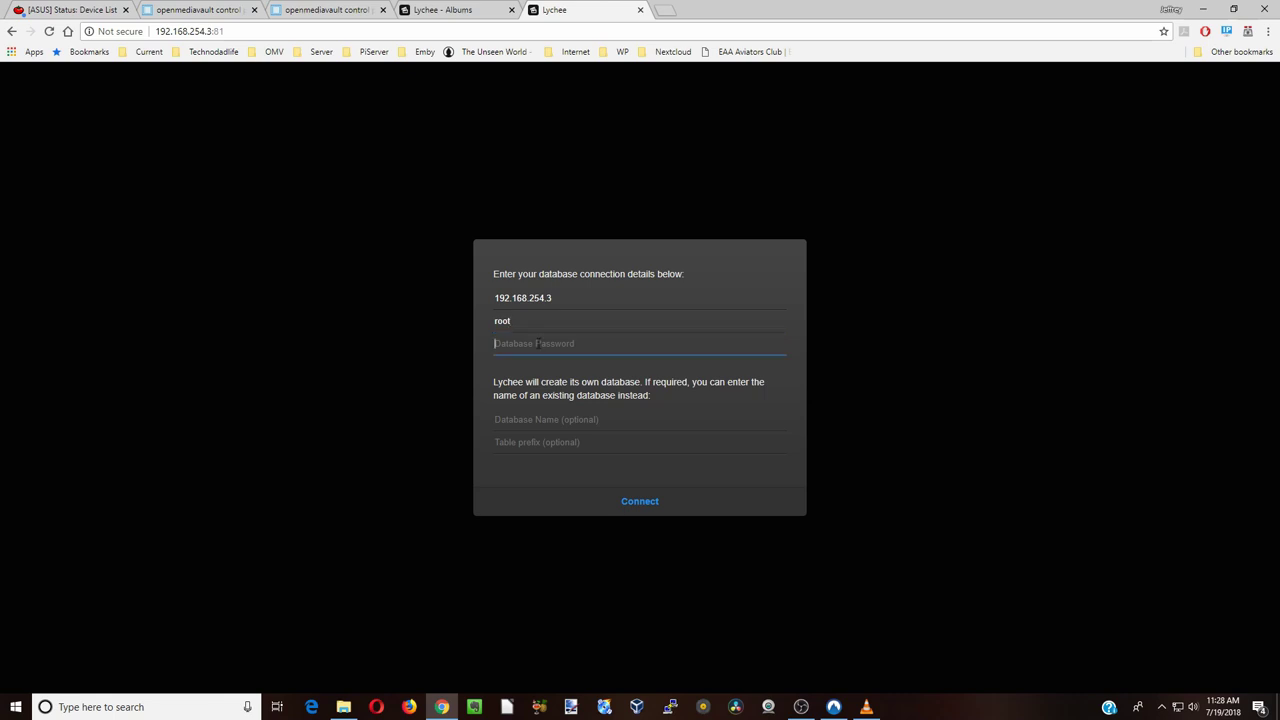
pyautogui.write('••••••••••••••')
pyautogui.click(640, 501)
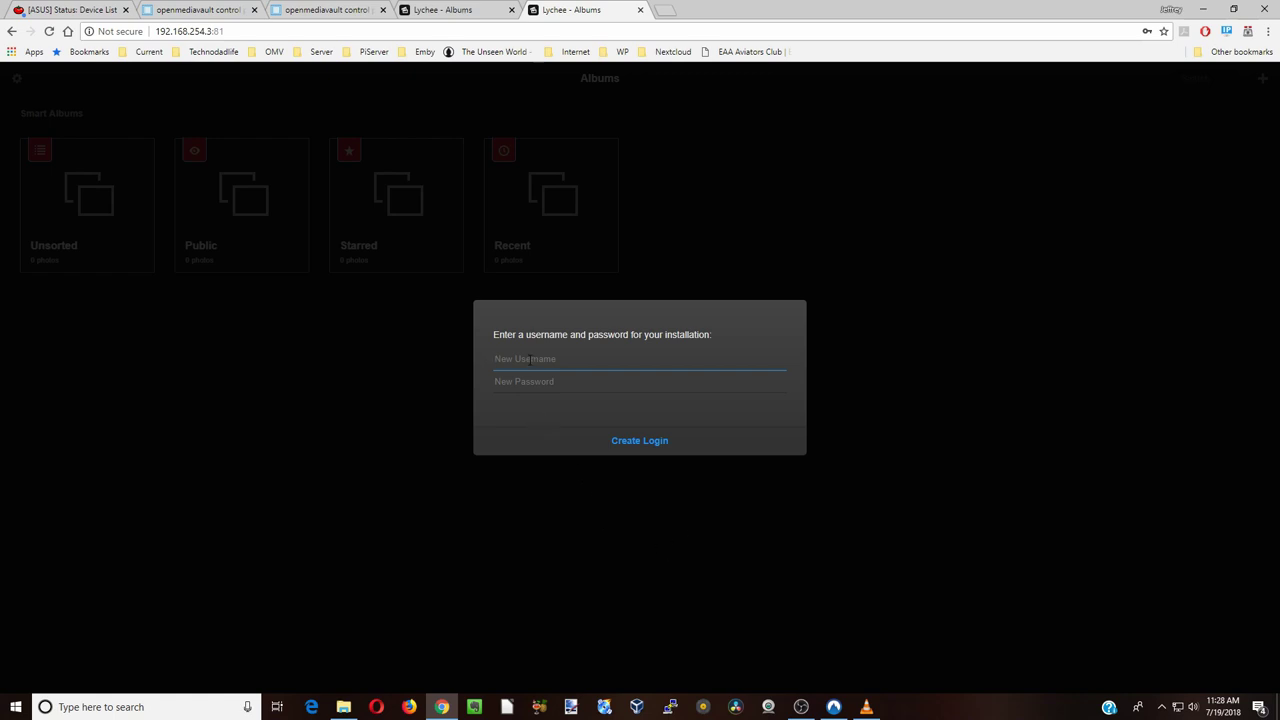
# - Create the Lychee login with username user1 and a new password
pyautogui.write('user1')
pyautogui.click(533, 385)
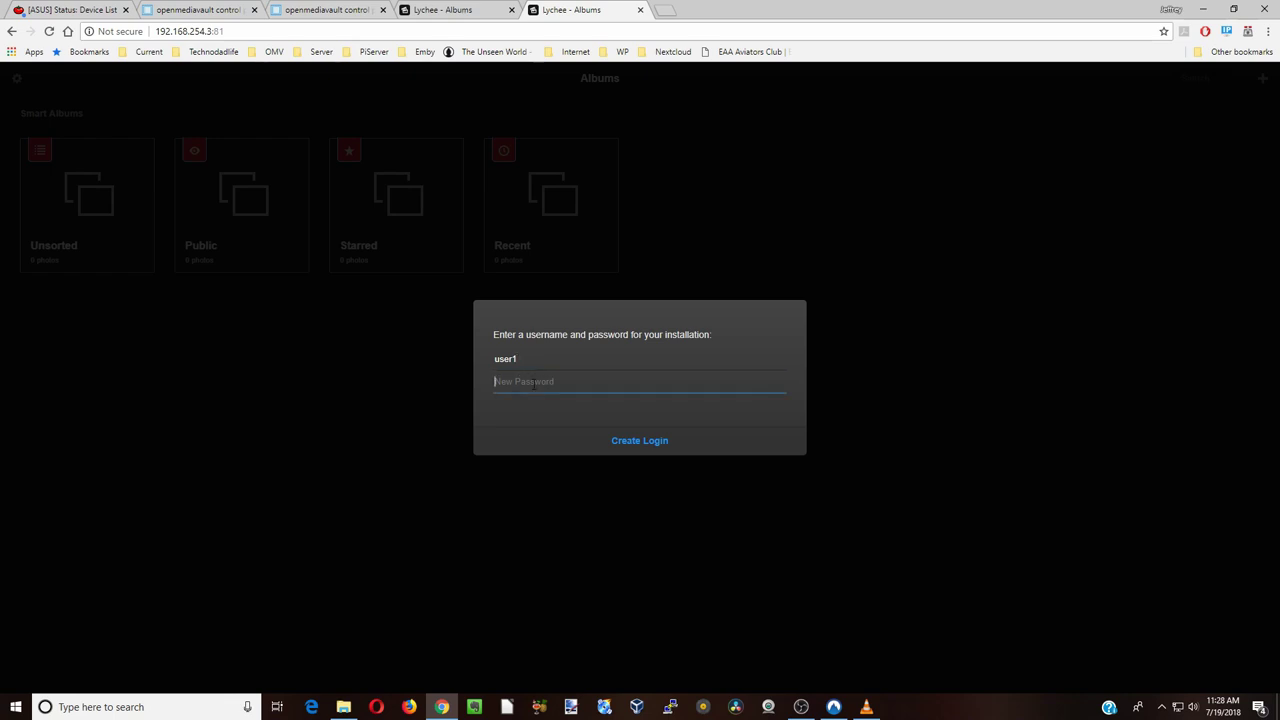
pyautogui.write('•••••••••••••')
pyautogui.click(645, 442)
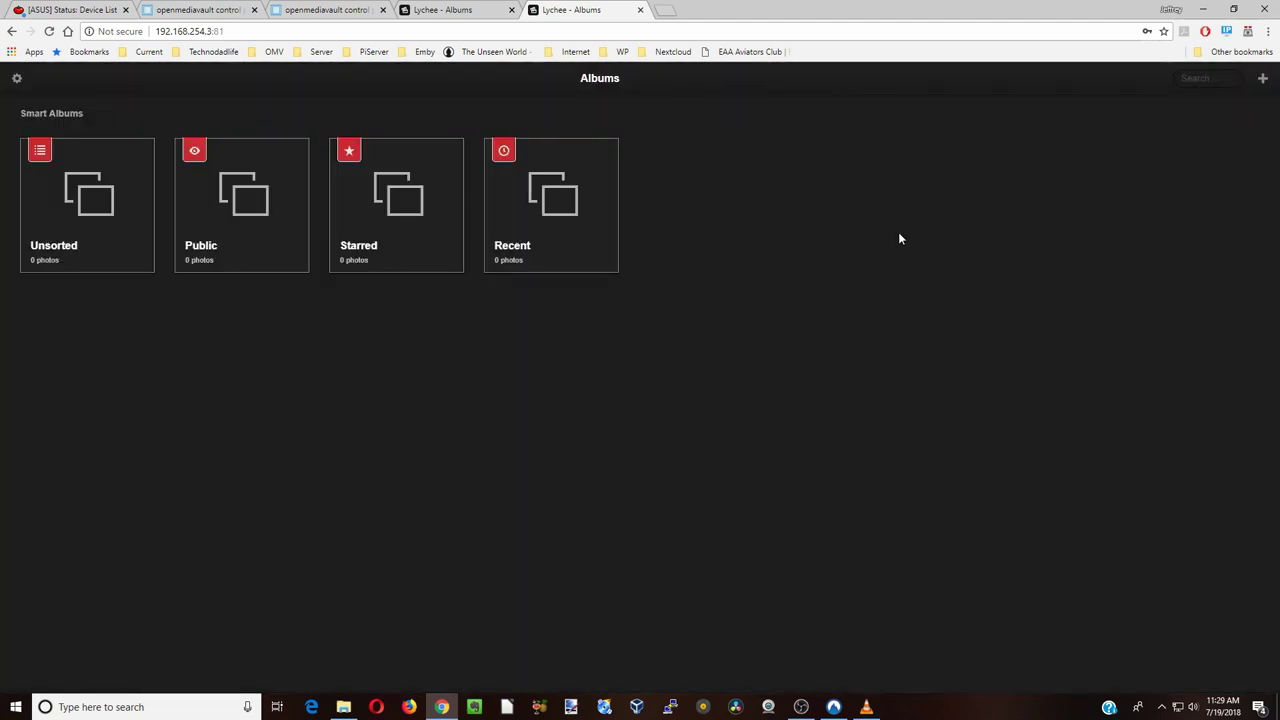
# - Import photos from the server folder /pictures, then confirm Recent holds 24 photos
pyautogui.click(1262, 79)
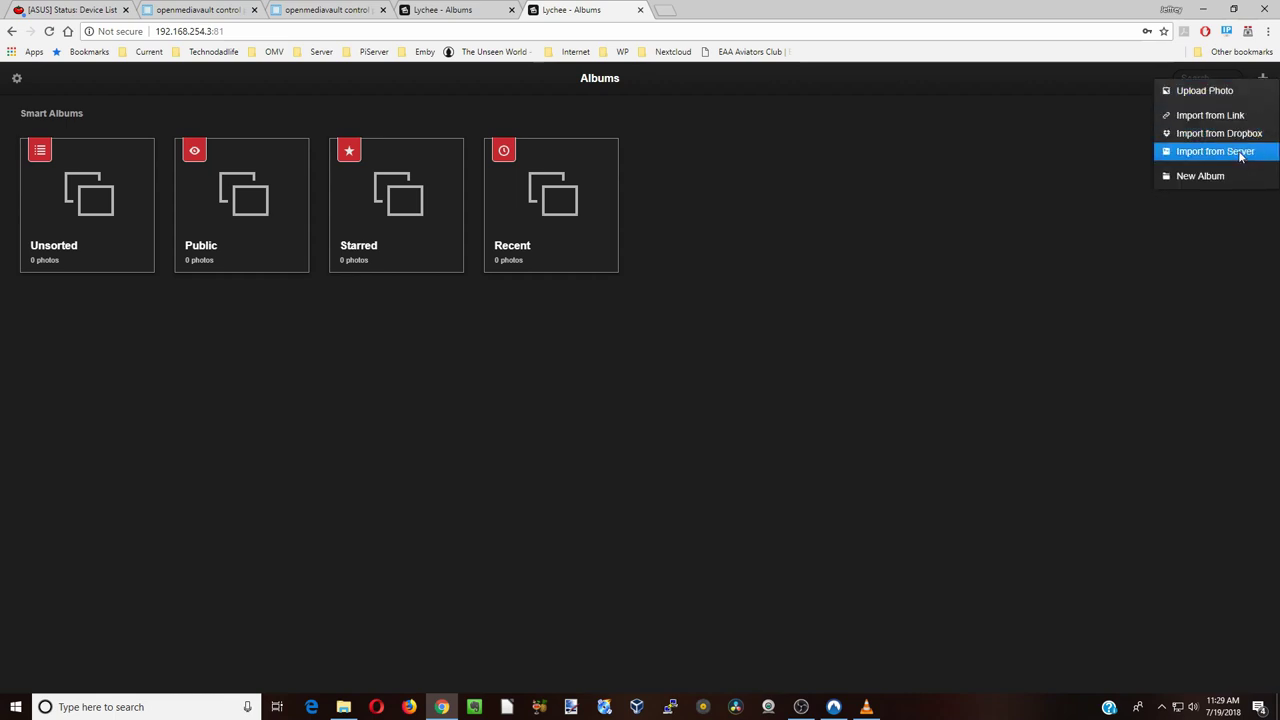
pyautogui.click(1240, 152)
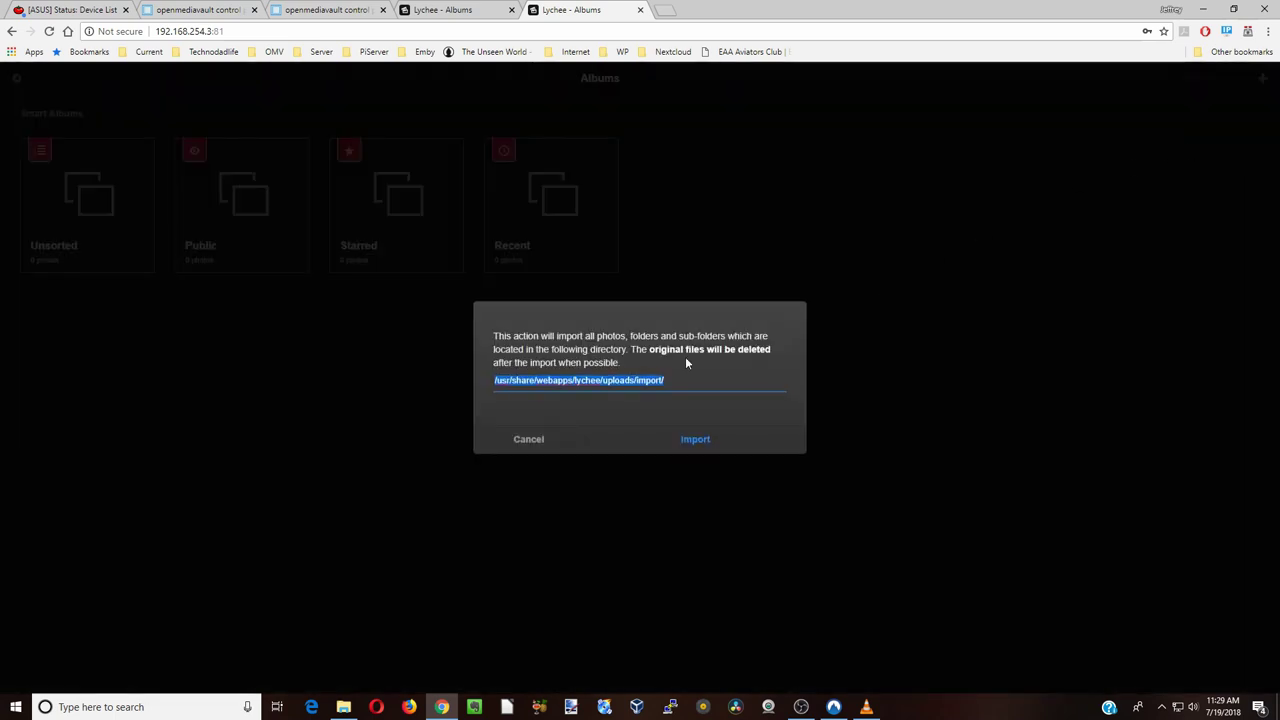
pyautogui.write('/')
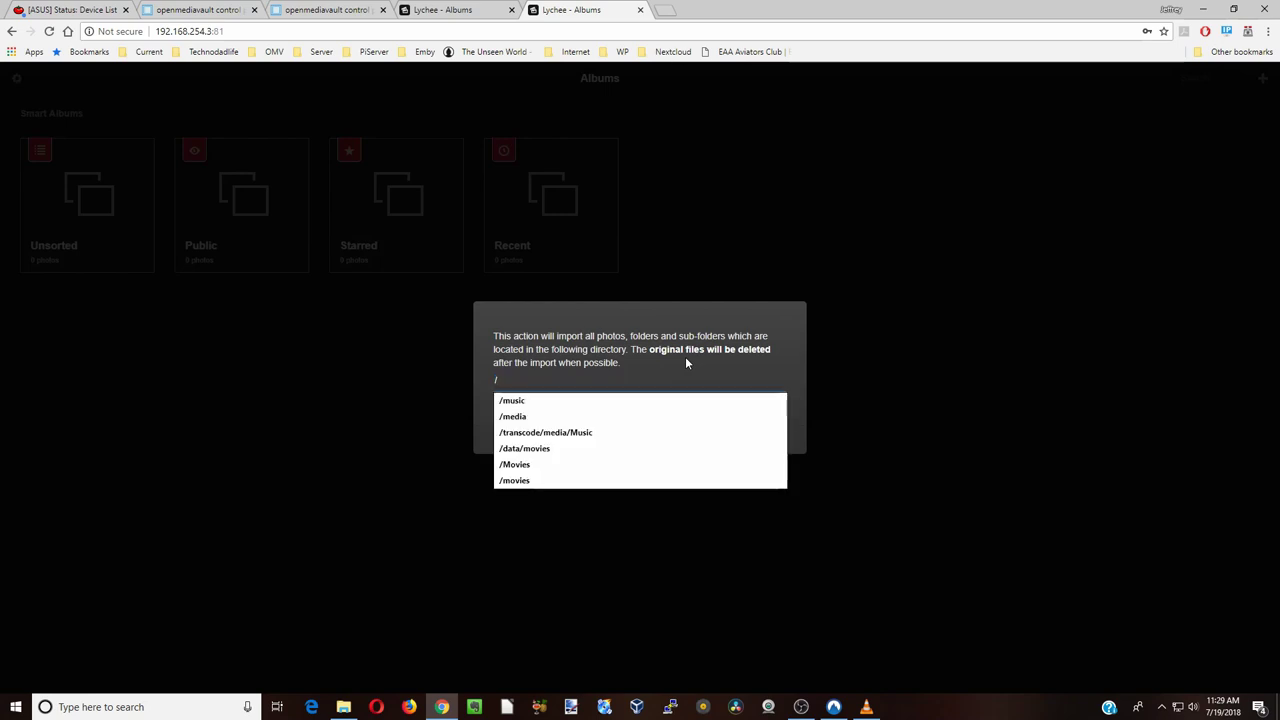
pyautogui.write('pictures')
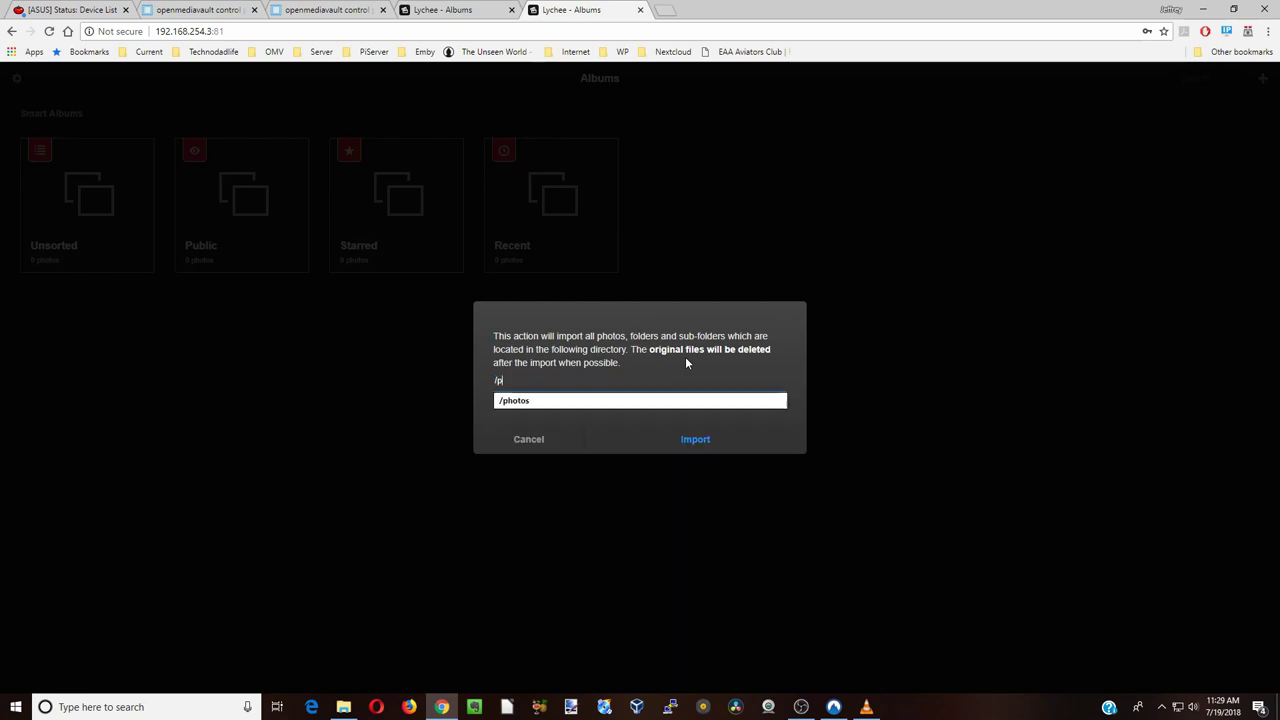
pyautogui.click(698, 440)
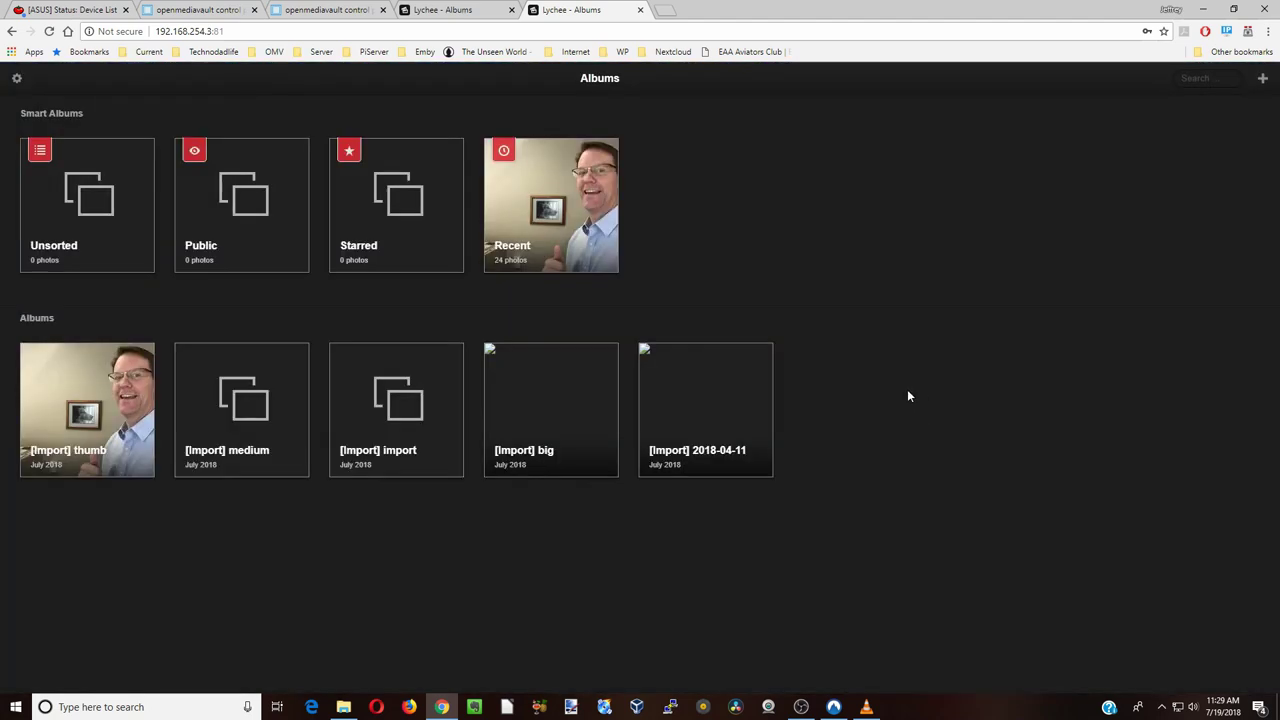
pyautogui.click(577, 221)
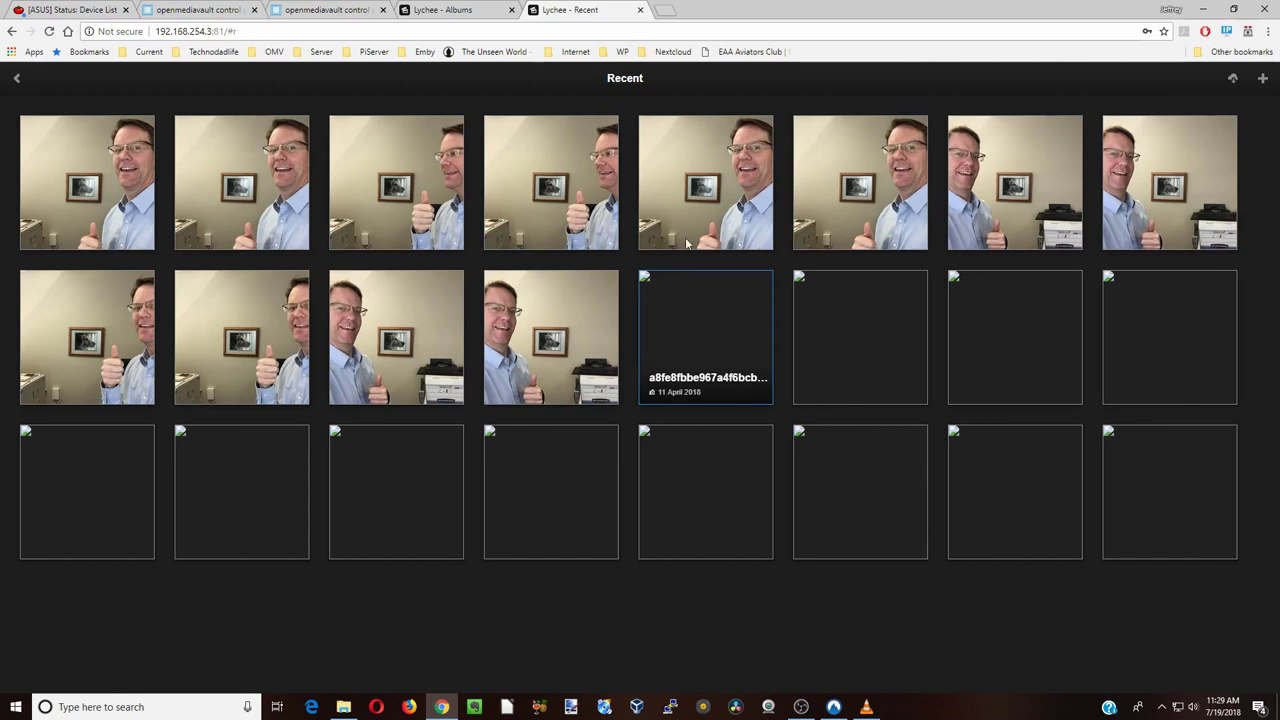
pyautogui.press('Escape')
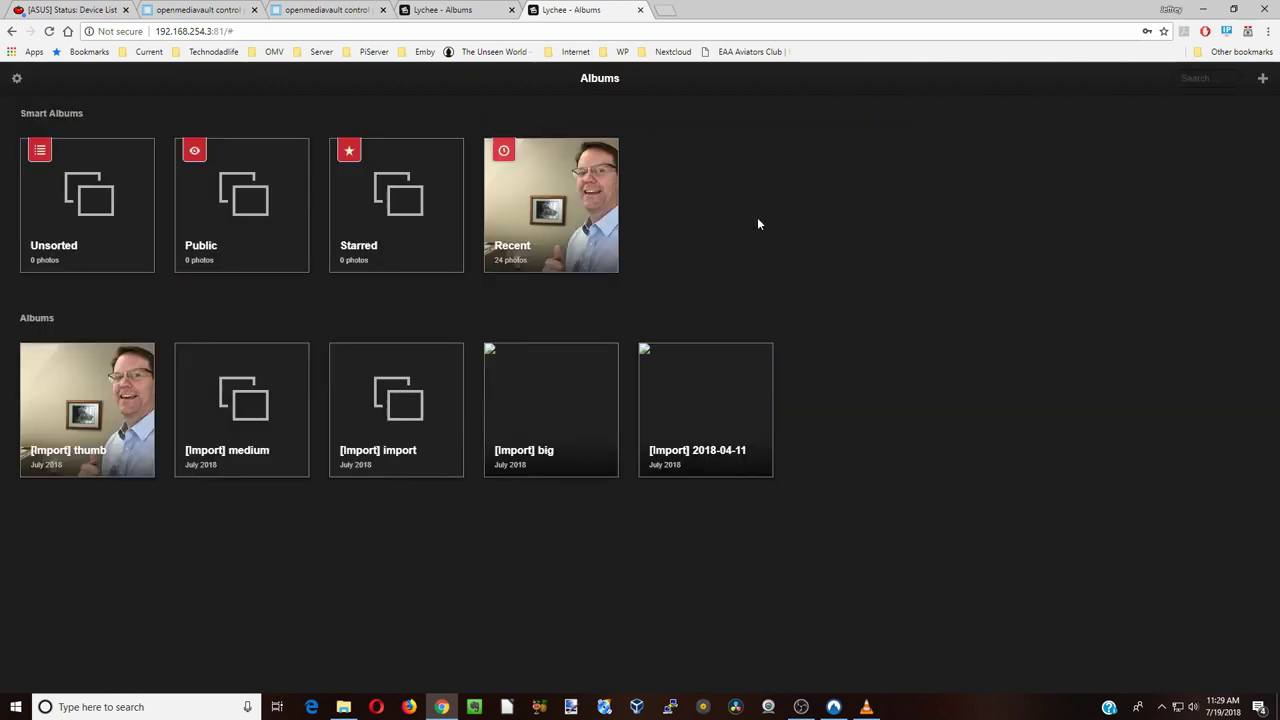